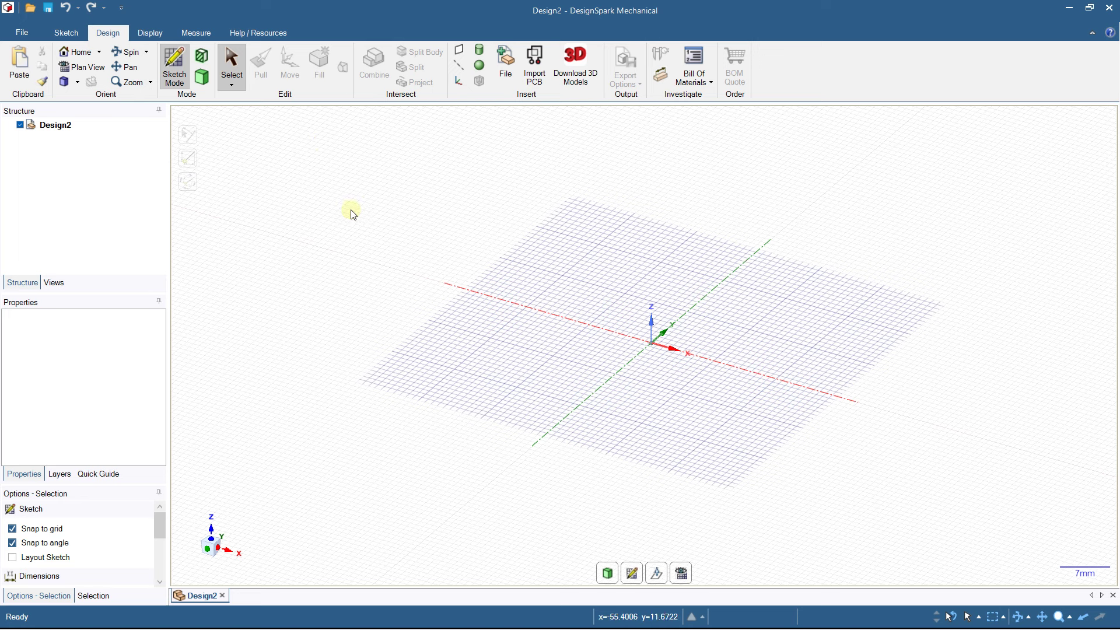
- Start a sketch on the Z-axis plane and look straight down onto it
{"action": "scroll", "coordinate": [653, 310], "scroll_direction": "up", "scroll_amount": 5}
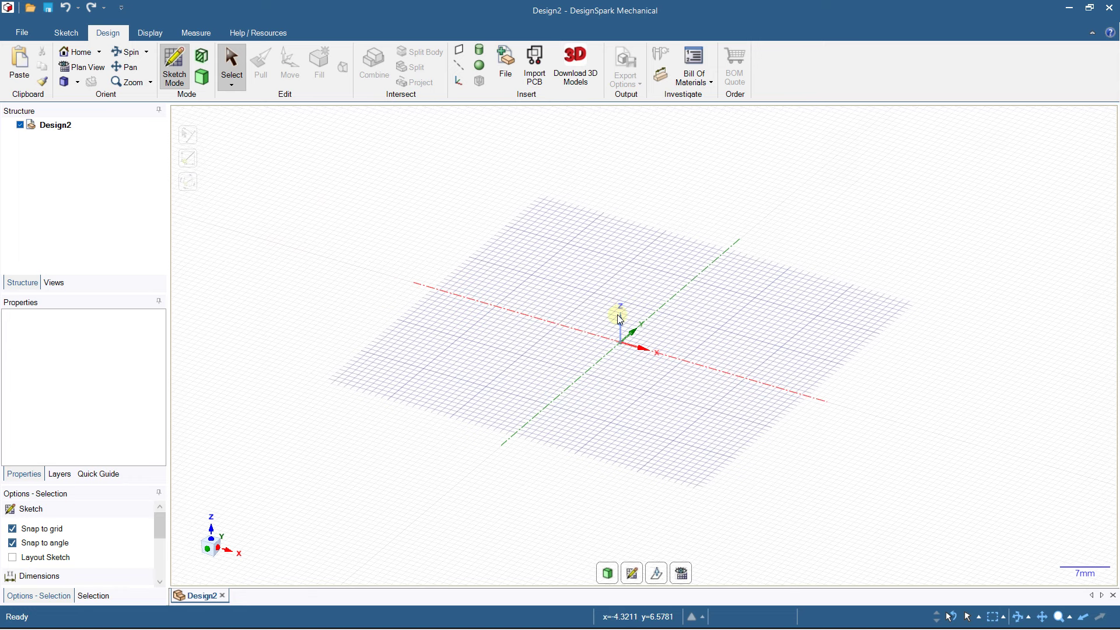
{"action": "scroll", "coordinate": [644, 349], "scroll_direction": "down", "scroll_amount": 5}
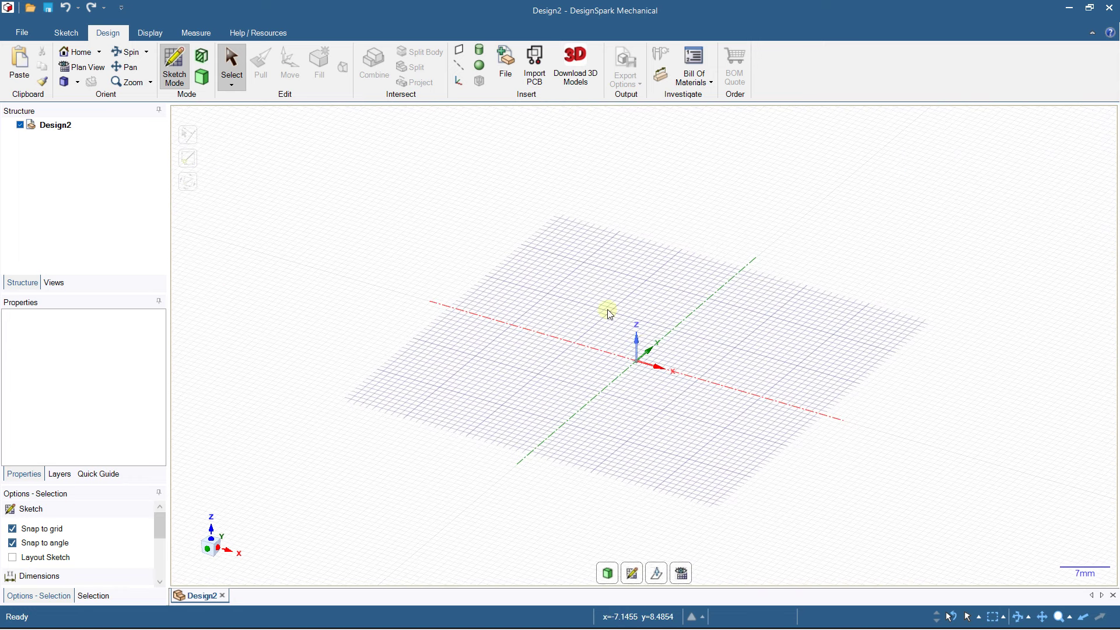
{"action": "left_click", "coordinate": [184, 75]}
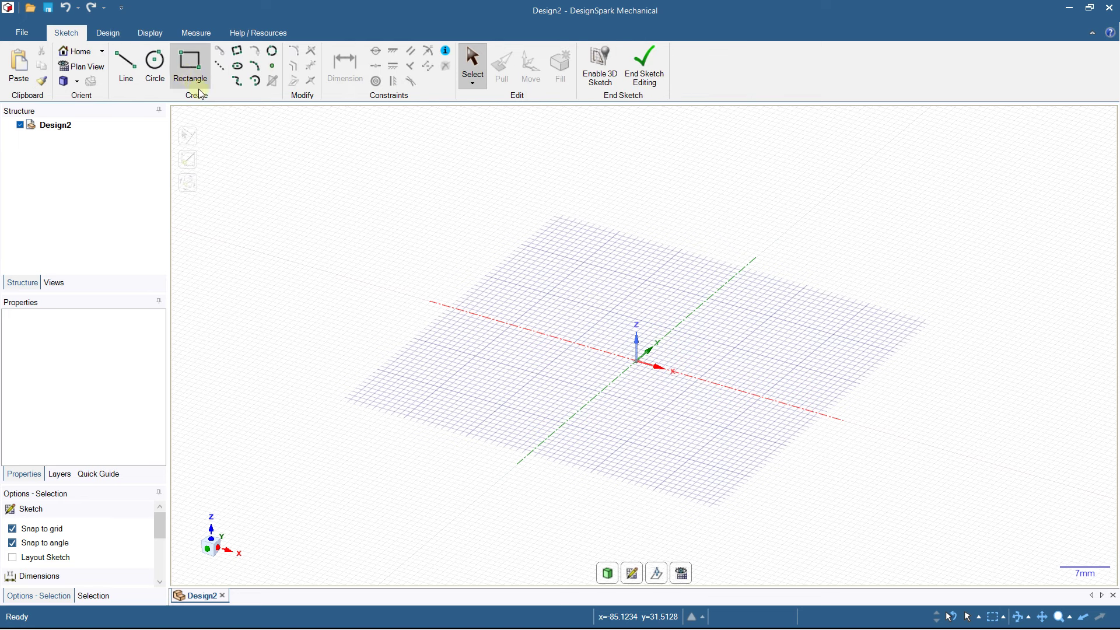
{"action": "left_click", "coordinate": [640, 341]}
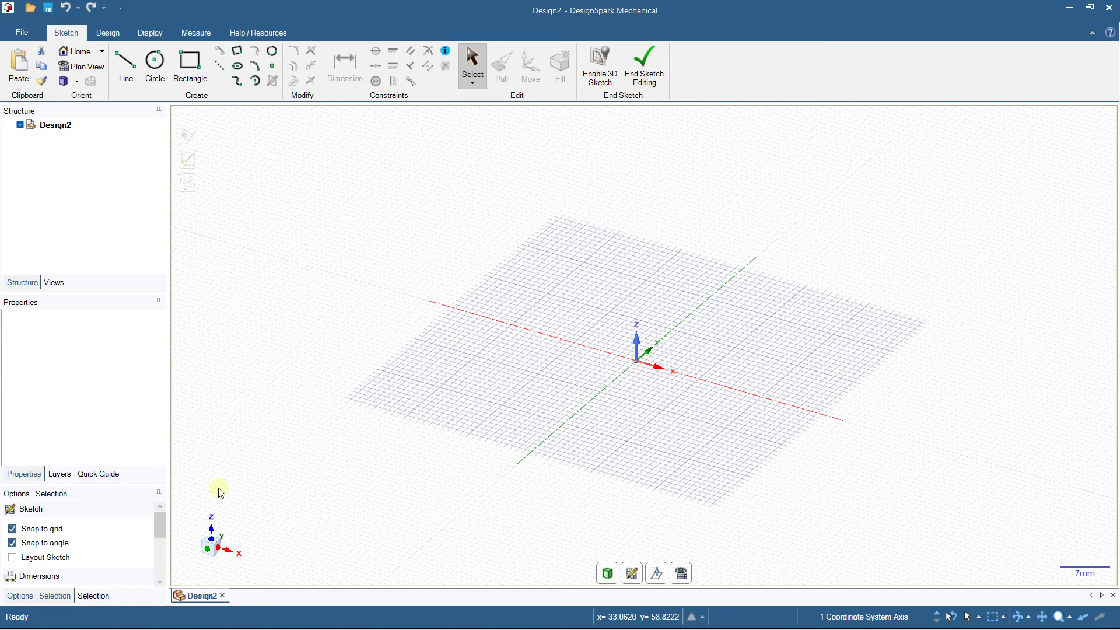
{"action": "left_click", "coordinate": [213, 540]}
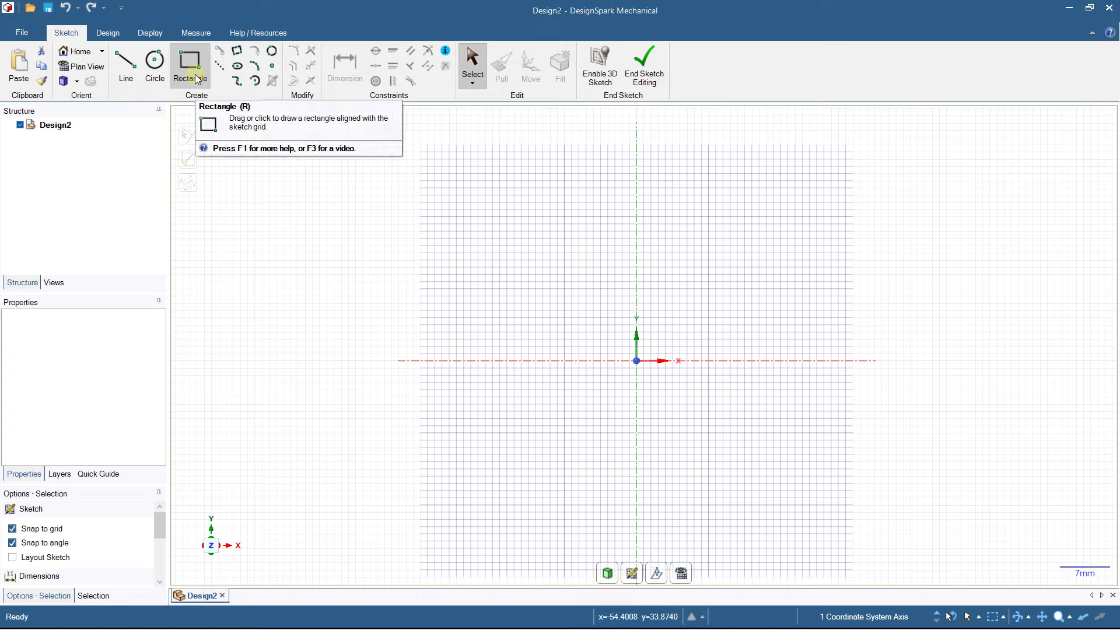
- Draw a 12 x 12 mm square centred on the origin and end the sketch as a surface
{"action": "left_click", "coordinate": [197, 79]}
{"action": "left_click", "coordinate": [42, 531]}
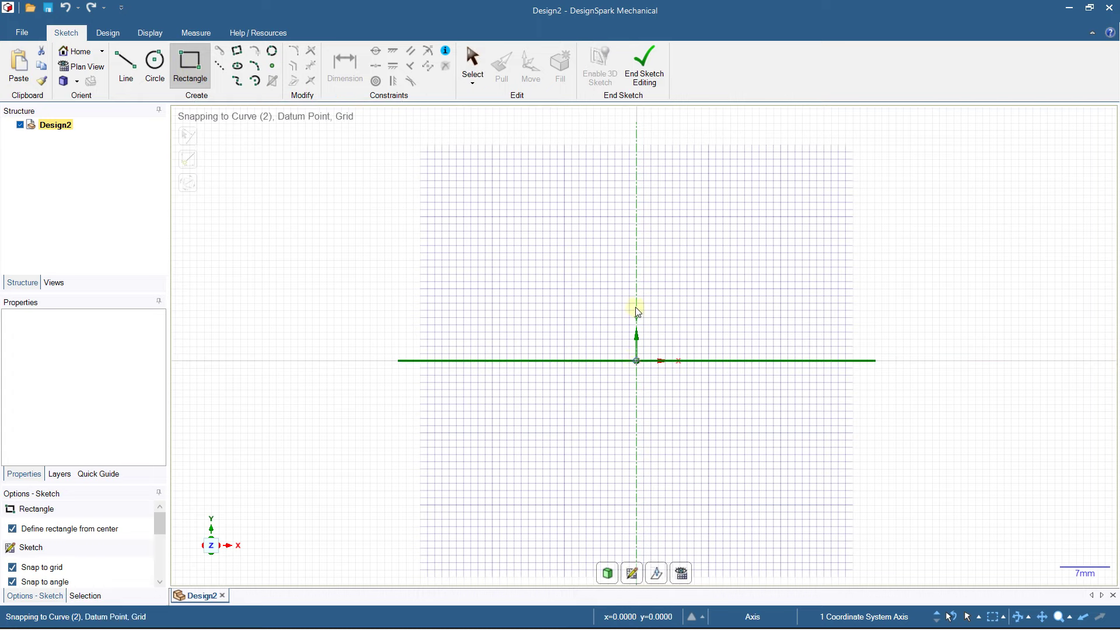
{"action": "left_click", "coordinate": [636, 361]}
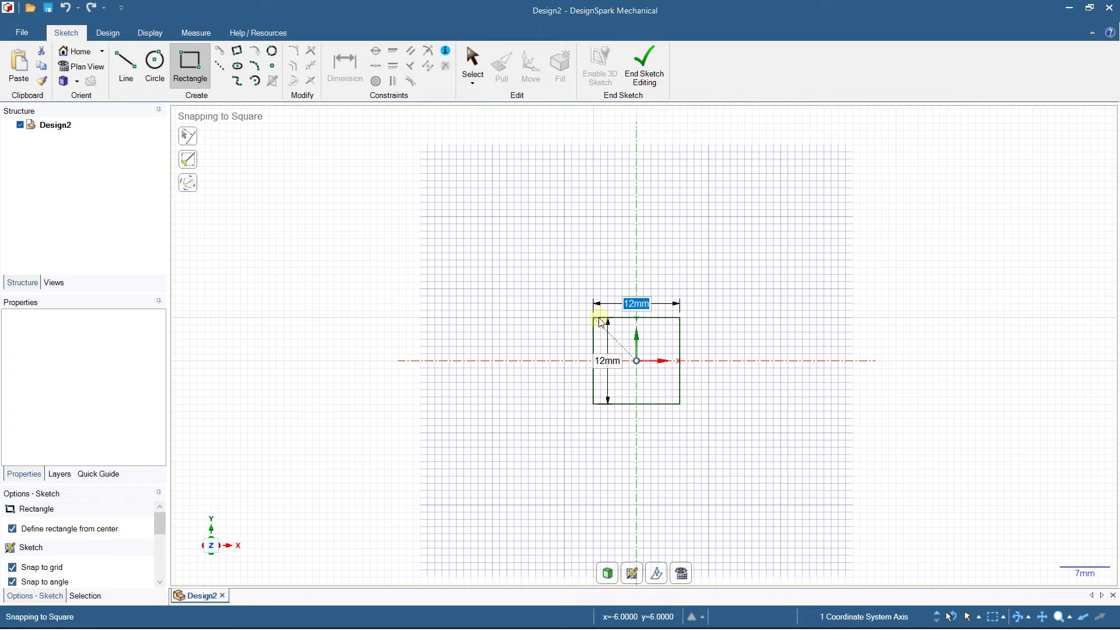
{"action": "left_click", "coordinate": [599, 322]}
{"action": "middle_click_drag", "start_coordinate": [565, 281], "coordinate": [563, 221]}
{"action": "left_click", "coordinate": [645, 67]}
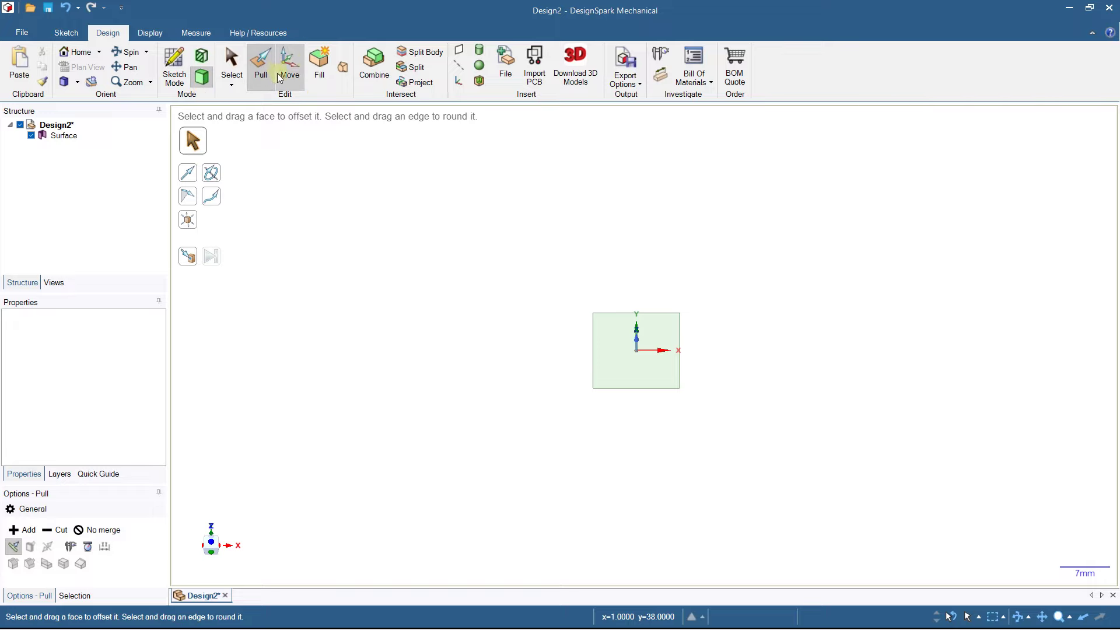
- Pull the 12 mm square face up 60 mm into a solid bar and view it in 3D
{"action": "left_click", "coordinate": [640, 371]}
{"action": "left_click_drag", "start_coordinate": [640, 375], "coordinate": [638, 214]}
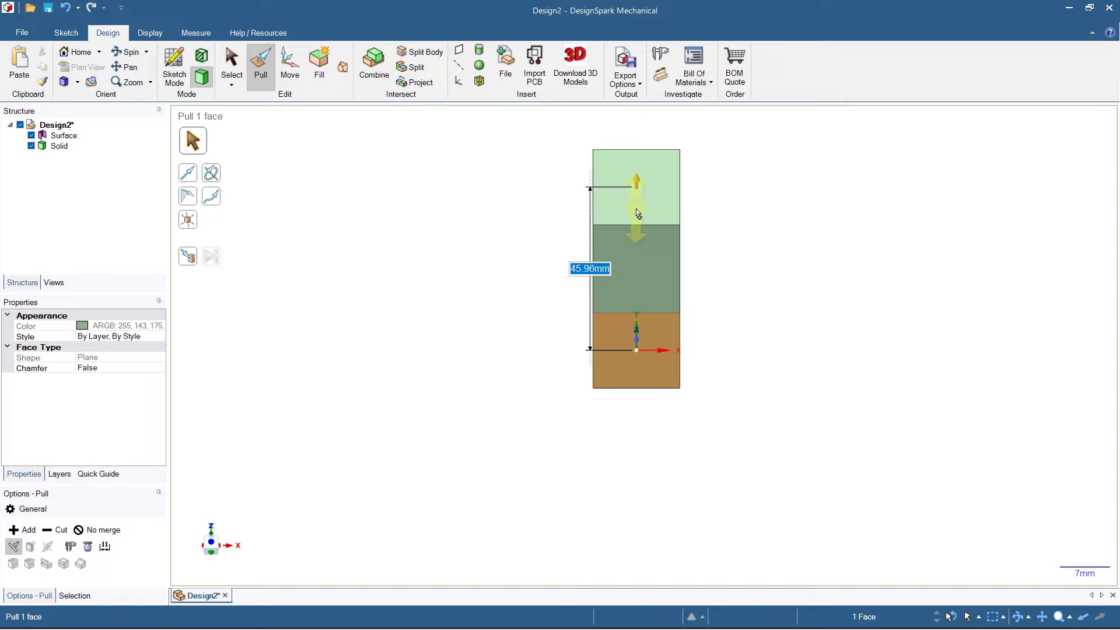
{"action": "type", "text": "60"}
{"action": "key", "text": "Return"}
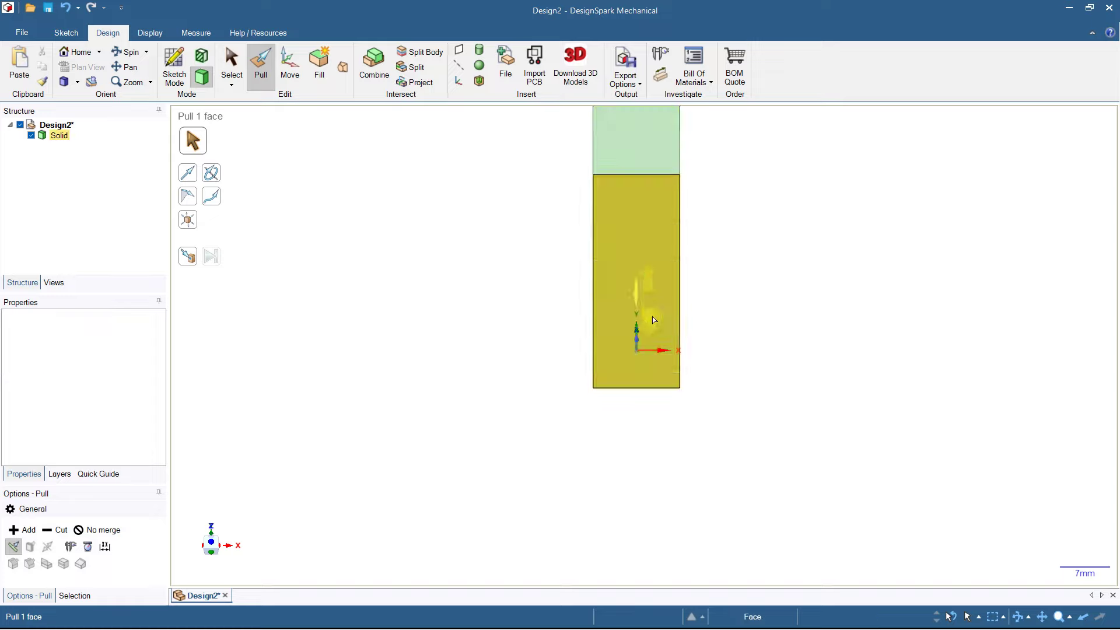
{"action": "scroll", "coordinate": [637, 213], "scroll_direction": "down", "scroll_amount": 5}
{"action": "middle_click_drag", "start_coordinate": [638, 213], "coordinate": [702, 283]}
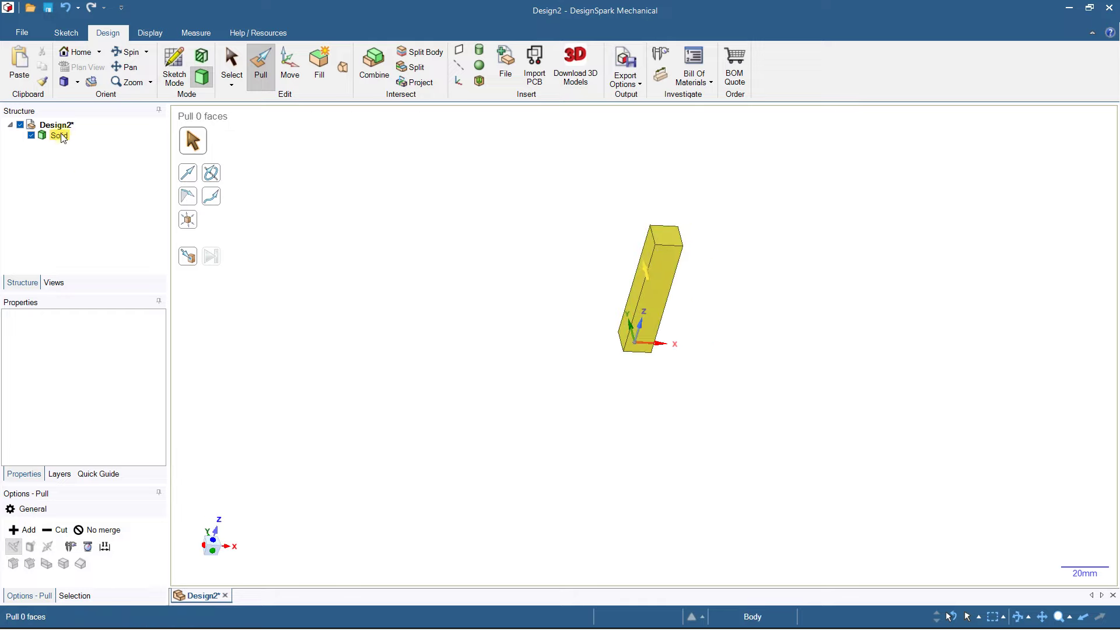
{"action": "middle_click_drag", "start_coordinate": [409, 304], "coordinate": [347, 269]}
{"action": "middle_click_drag", "start_coordinate": [575, 278], "coordinate": [485, 280], "text": "shift"}
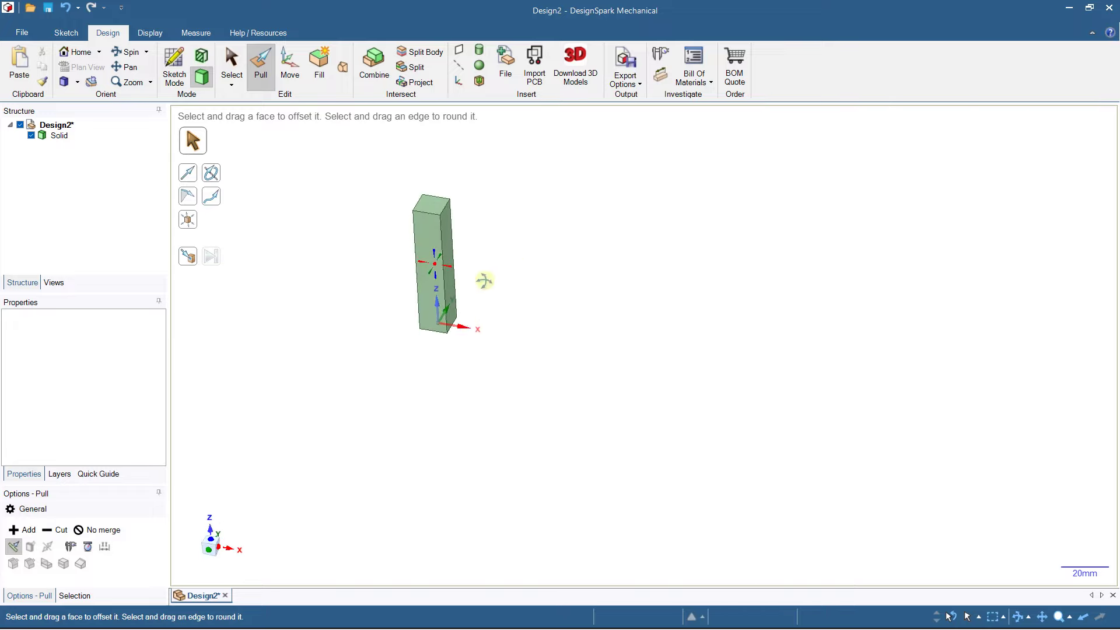
- Select the solid bar for moving with Create patterns turned on
{"action": "left_click", "coordinate": [288, 70]}
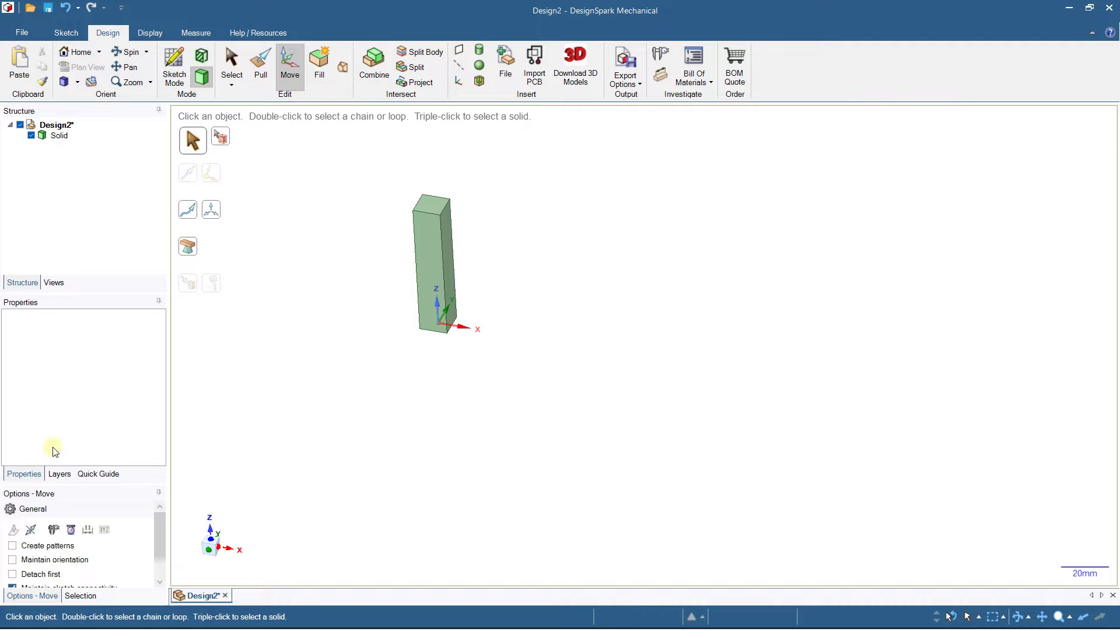
{"action": "left_click", "coordinate": [57, 136]}
{"action": "left_click", "coordinate": [58, 139]}
{"action": "left_click", "coordinate": [58, 140]}
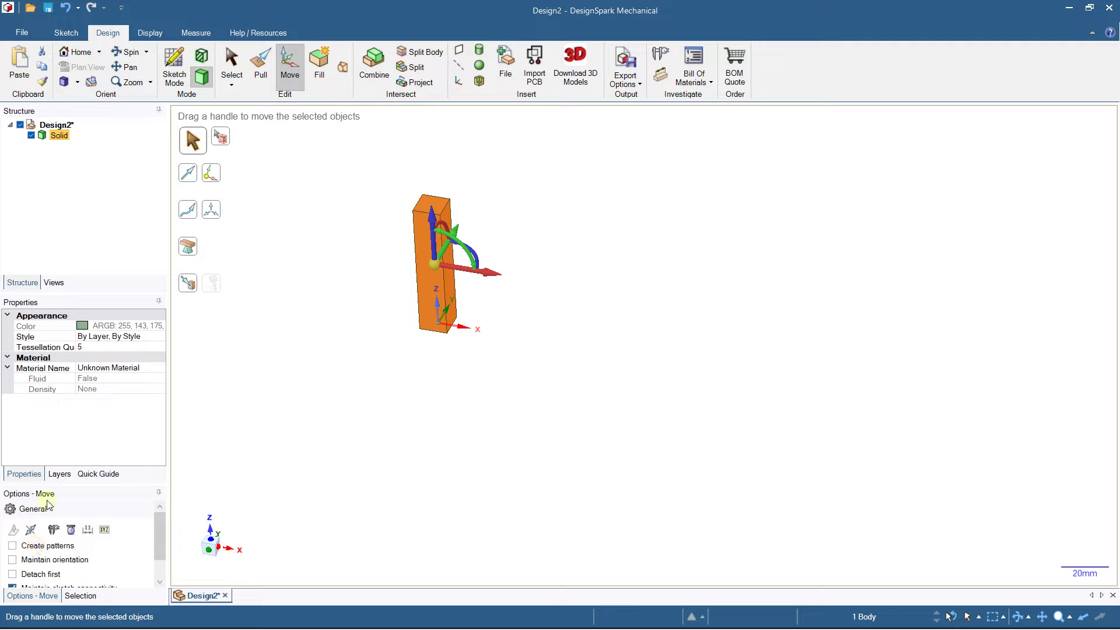
{"action": "left_click", "coordinate": [13, 546]}
- Drag a patterned copy of the bar 200 mm along the X axis
{"action": "middle_click_drag", "start_coordinate": [505, 348], "coordinate": [385, 392]}
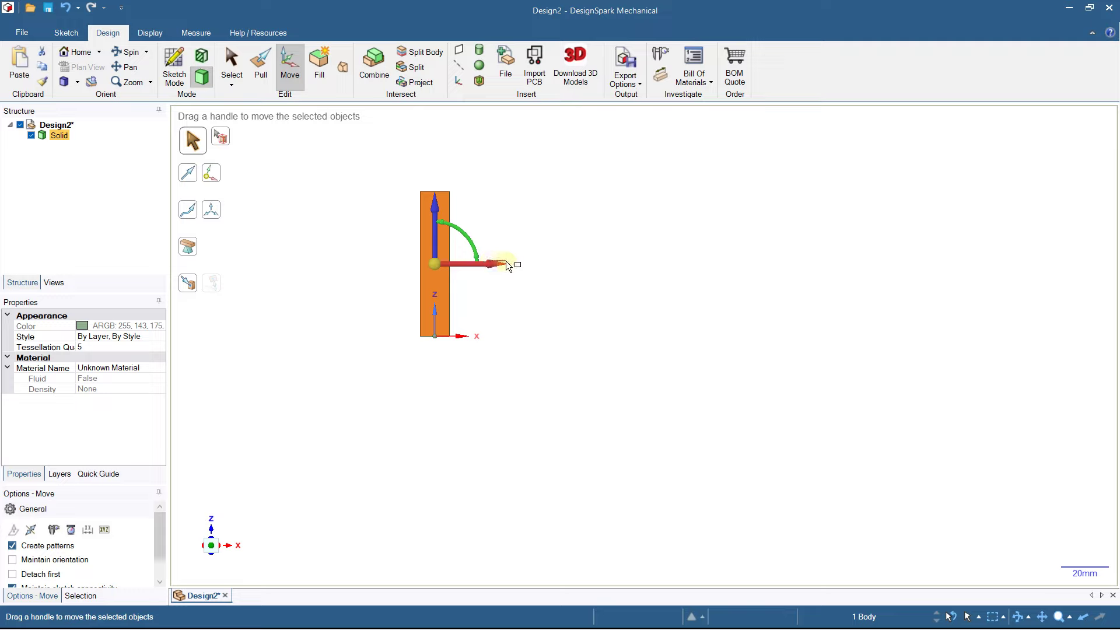
{"action": "key", "text": "Escape"}
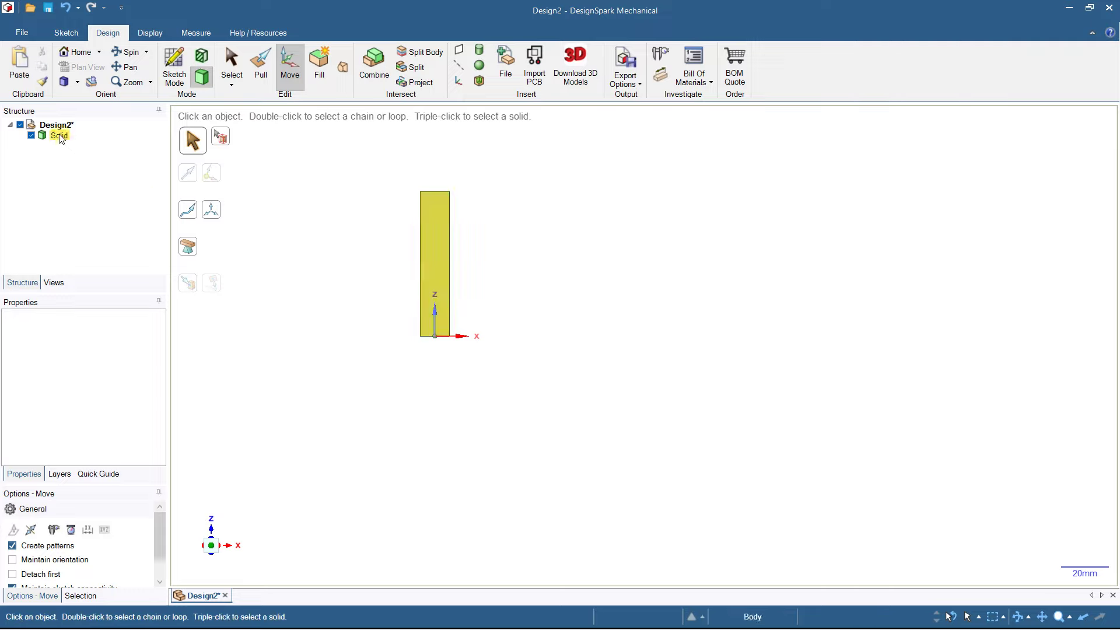
{"action": "left_click", "coordinate": [54, 138]}
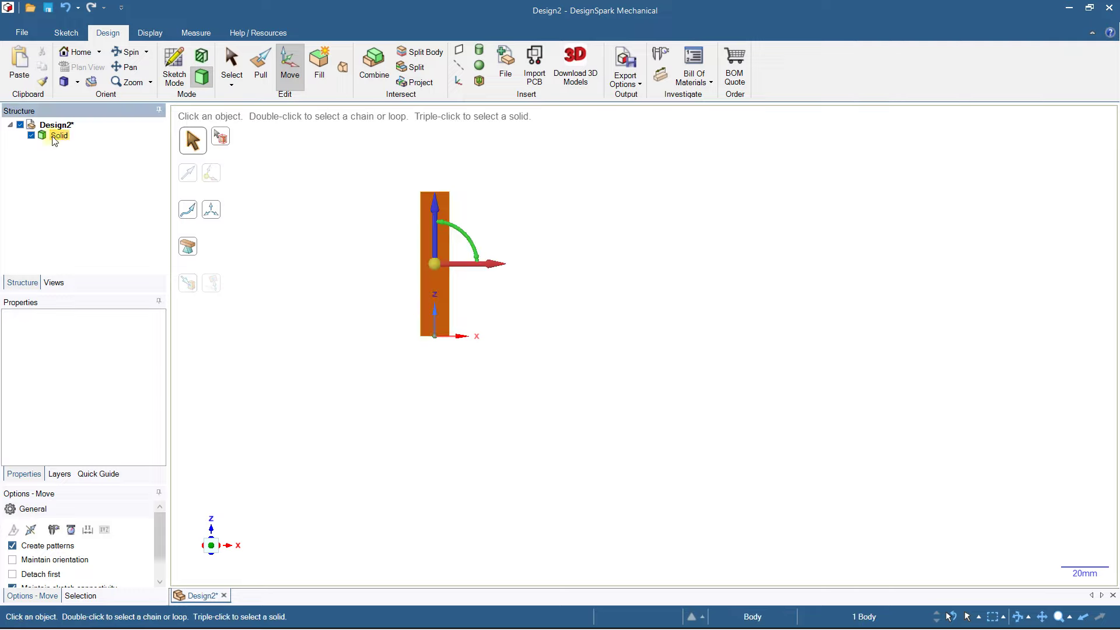
{"action": "left_click_drag", "start_coordinate": [506, 277], "coordinate": [951, 276]}
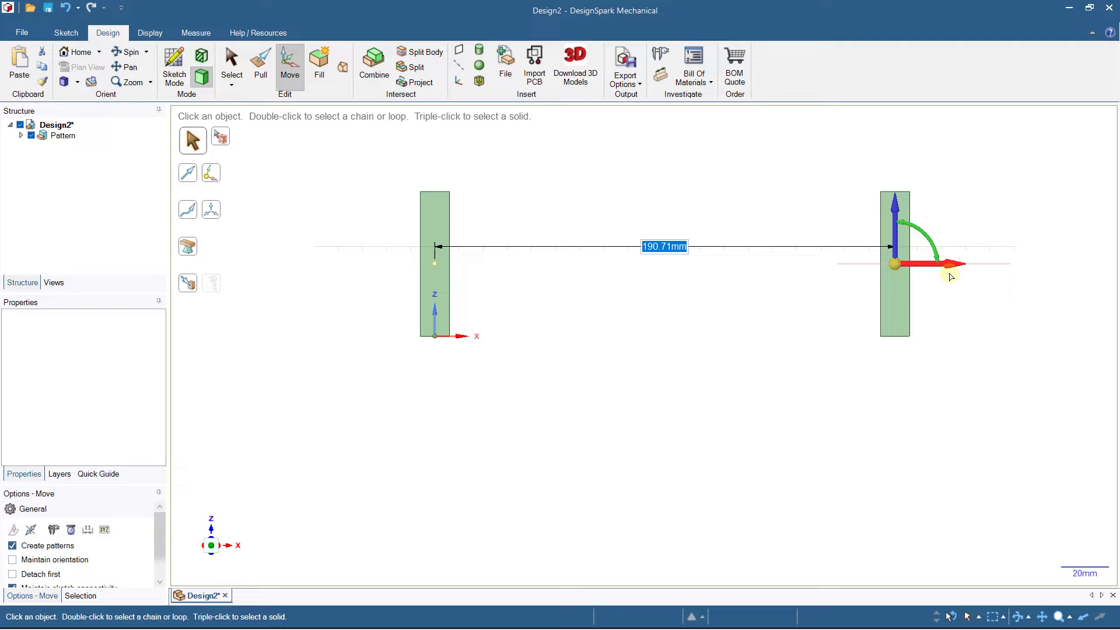
{"action": "type", "text": "200"}
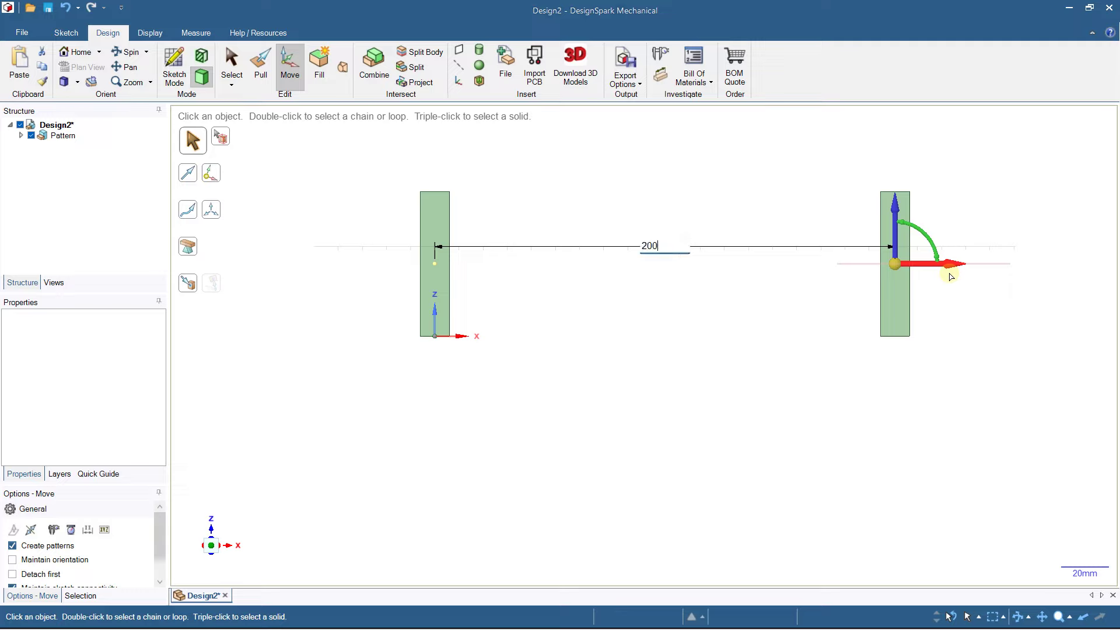
{"action": "key", "text": "Return"}
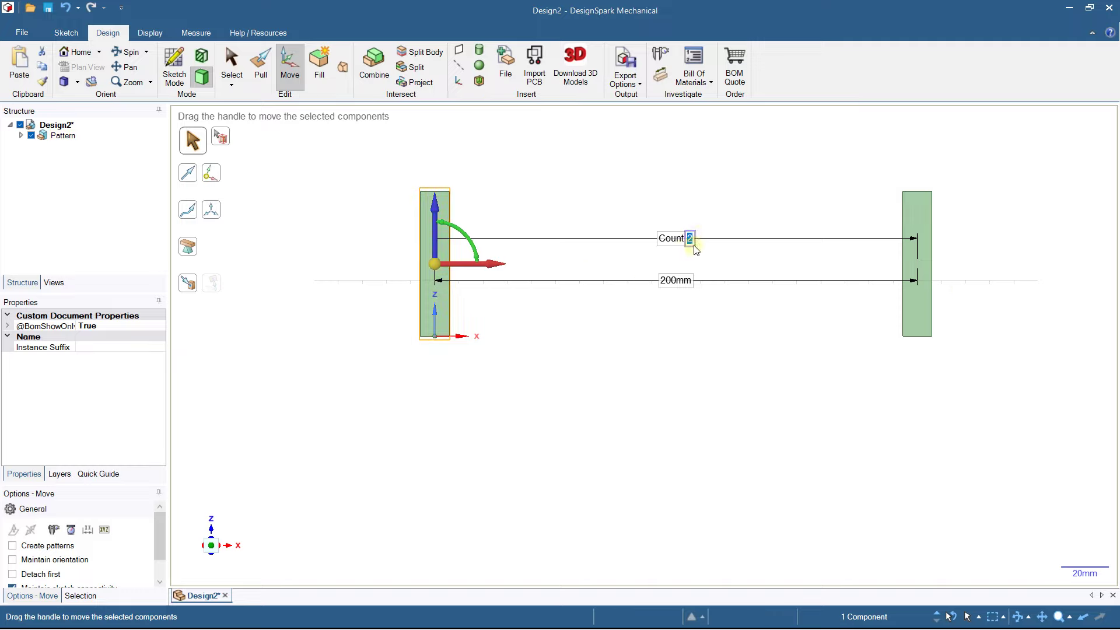
- Raise the X pattern count from 6 to 8 bars, then deselect and zoom out
{"action": "type", "text": "6"}
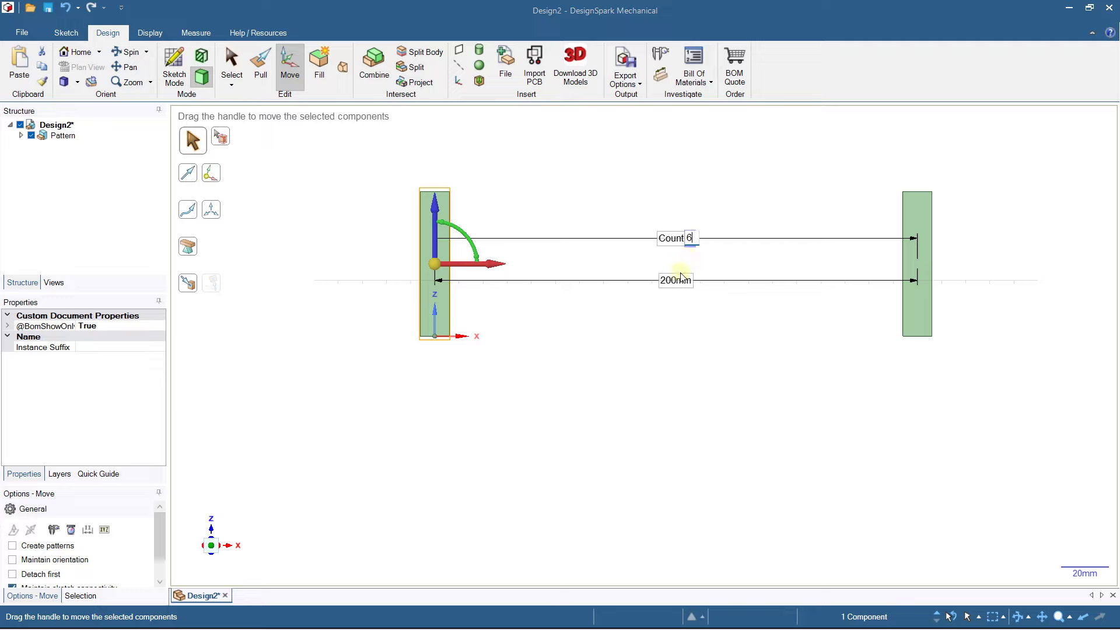
{"action": "key", "text": "Return"}
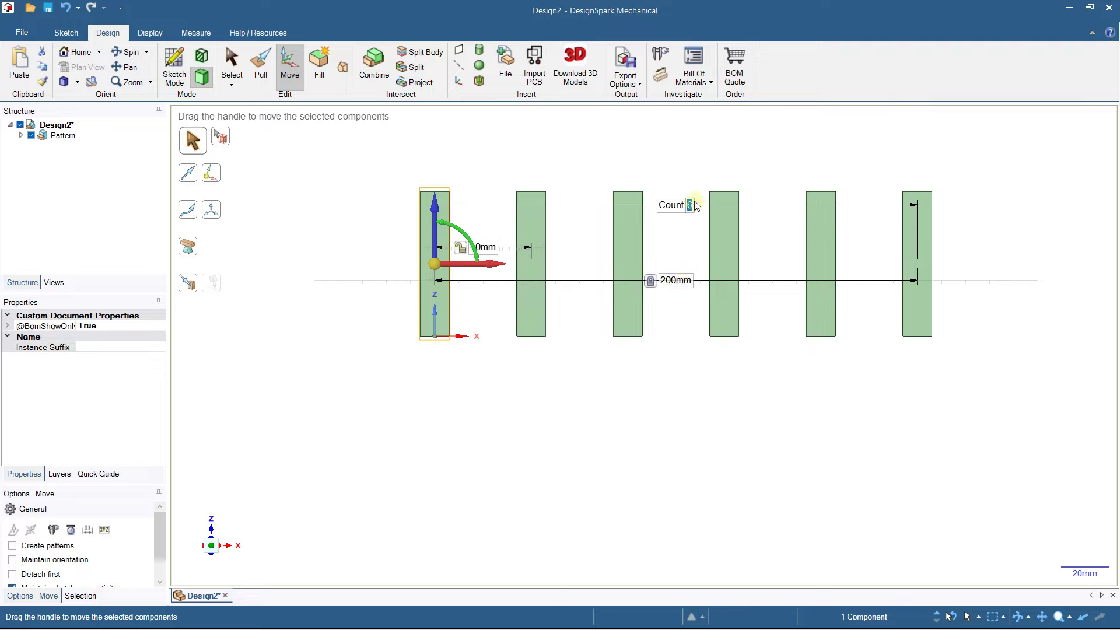
{"action": "key", "text": "Tab"}
{"action": "key", "text": "Tab"}
{"action": "key", "text": "Return"}
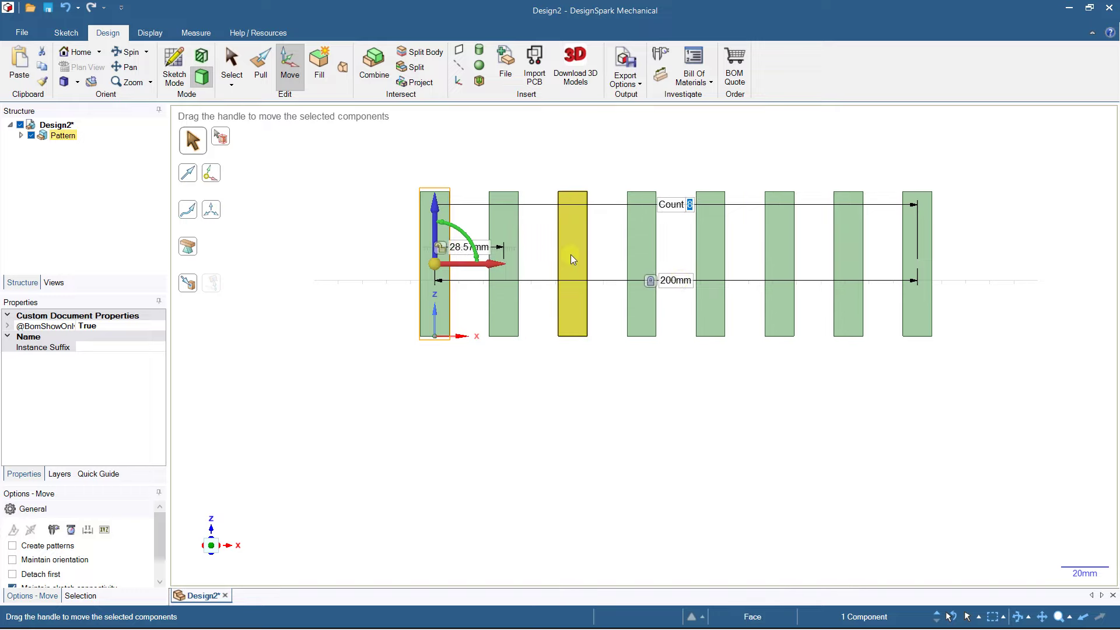
{"action": "middle_click_drag", "start_coordinate": [673, 306], "coordinate": [650, 344]}
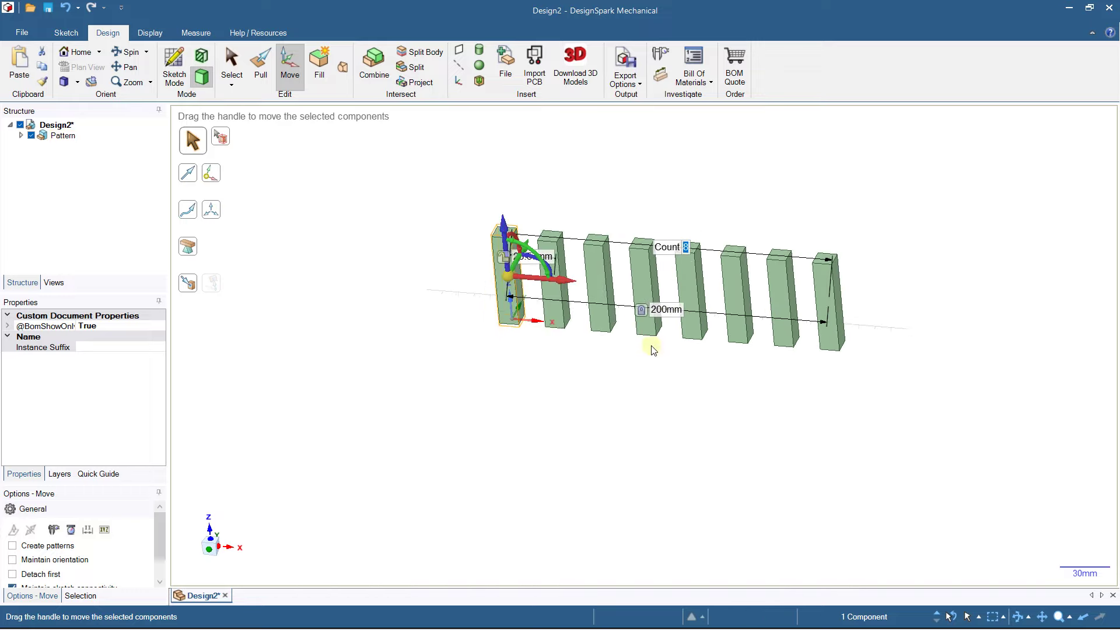
{"action": "left_click", "coordinate": [400, 176]}
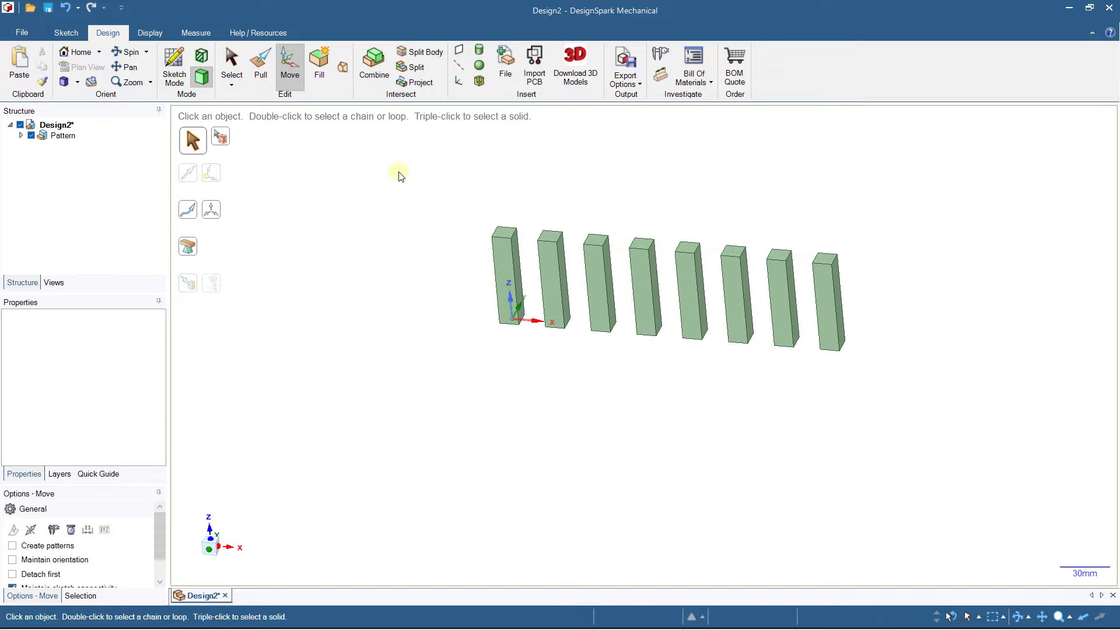
{"action": "scroll", "coordinate": [400, 176], "scroll_direction": "down", "scroll_amount": 3}
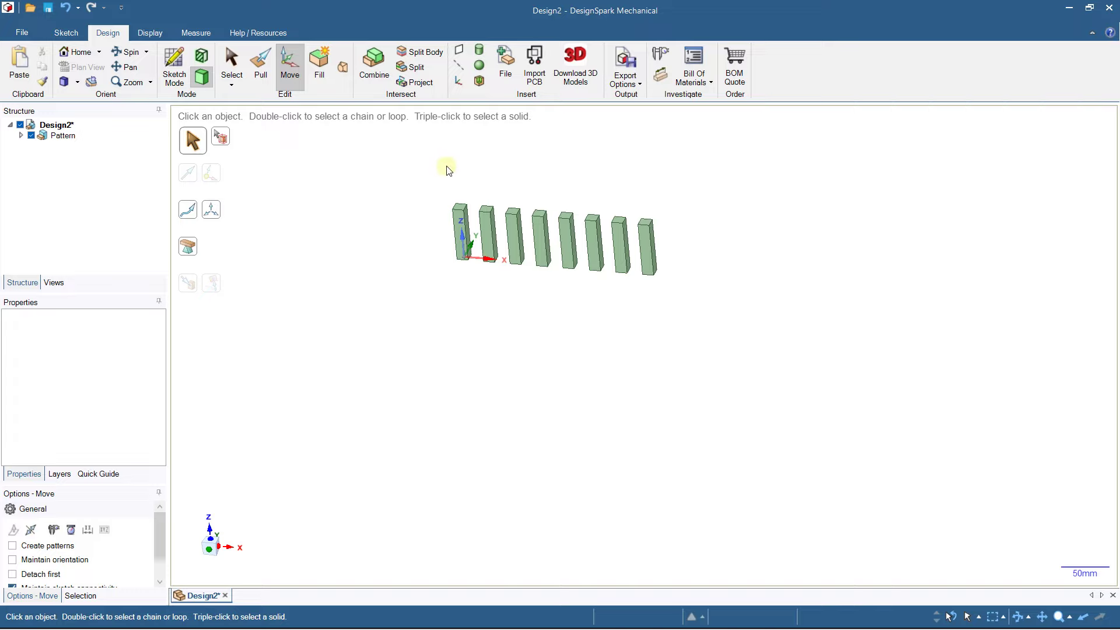
- Pattern the Pattern component 200 mm along Y from plan view
{"action": "middle_click_drag", "start_coordinate": [453, 178], "coordinate": [453, 246], "text": "shift"}
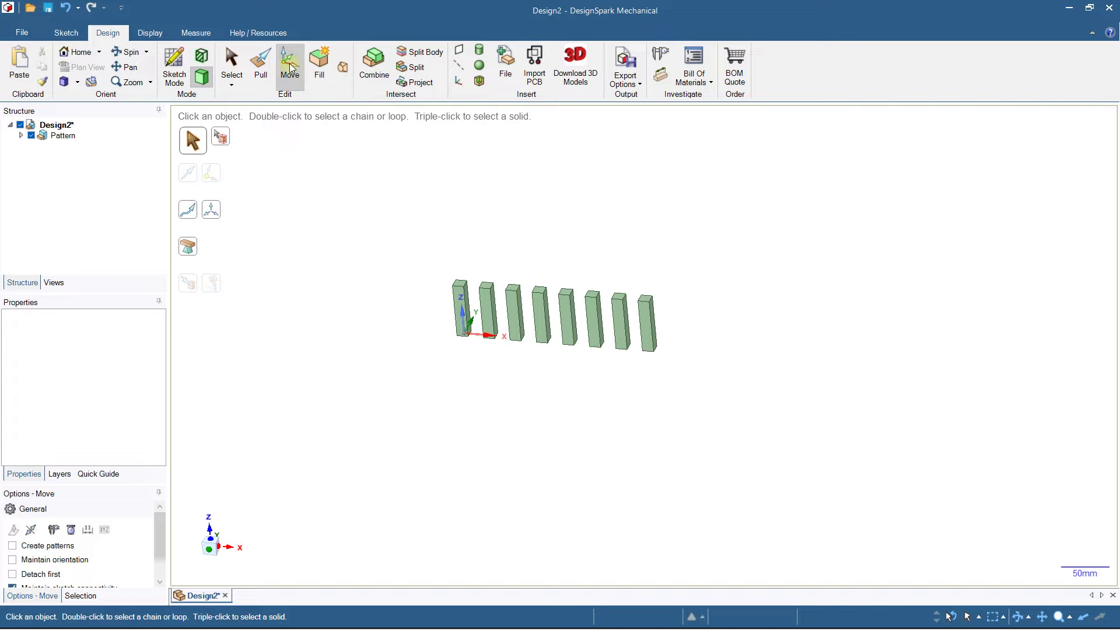
{"action": "left_click", "coordinate": [63, 135]}
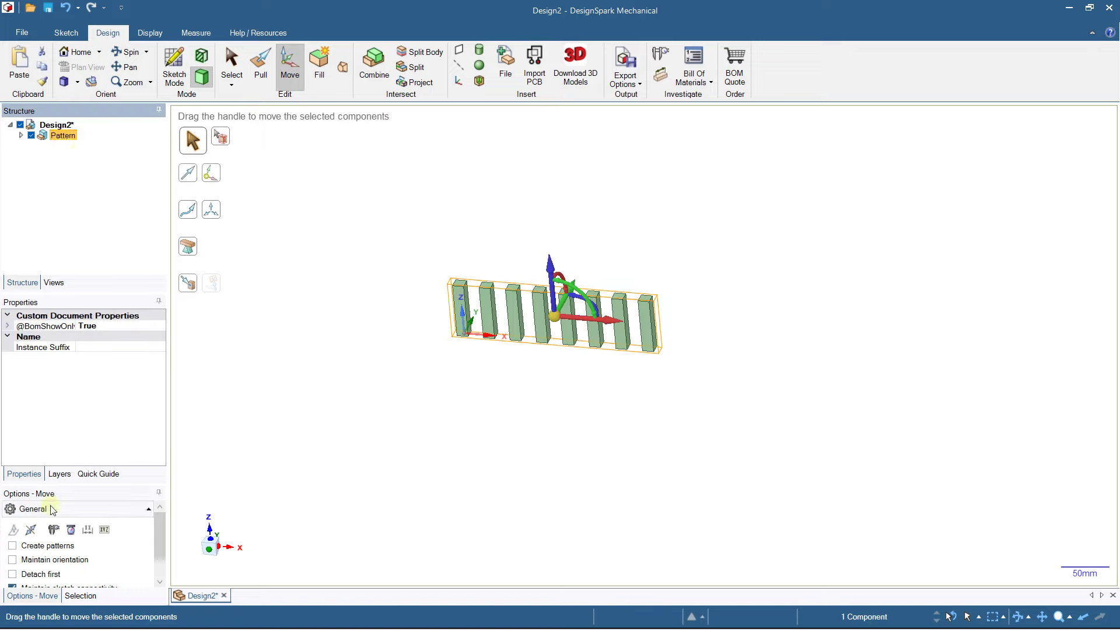
{"action": "left_click", "coordinate": [12, 546]}
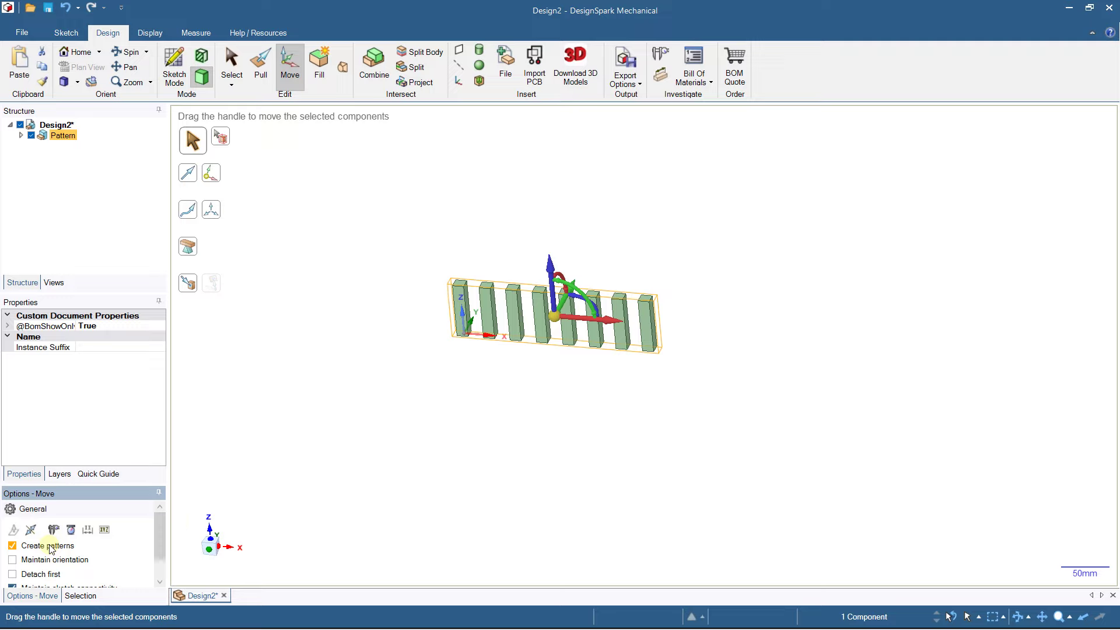
{"action": "left_click", "coordinate": [212, 534]}
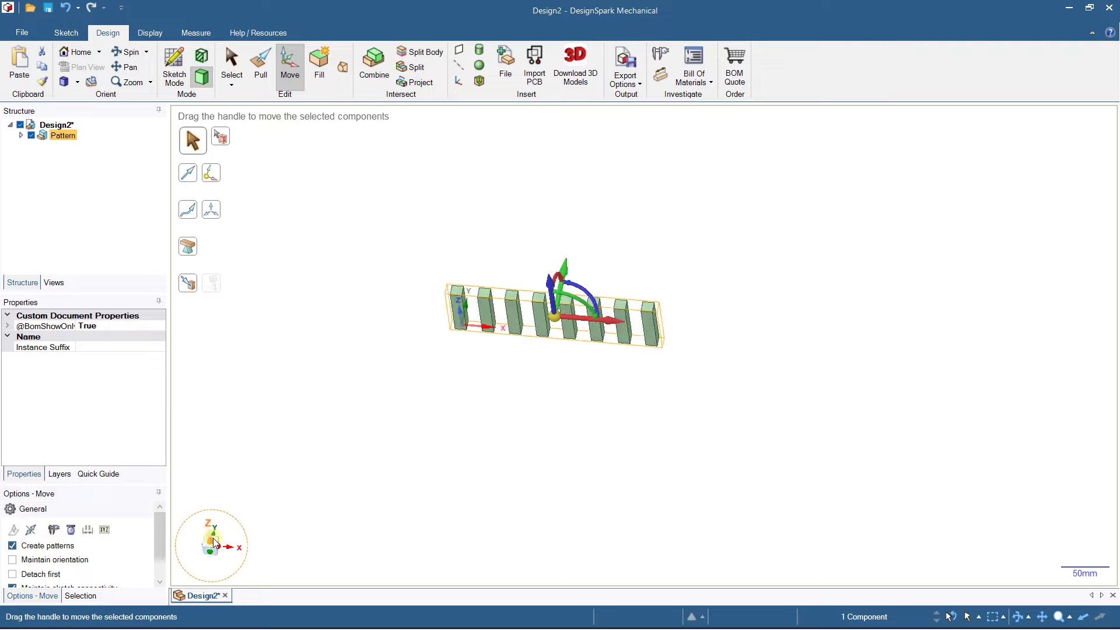
{"action": "left_click", "coordinate": [557, 258]}
{"action": "left_click_drag", "start_coordinate": [556, 260], "coordinate": [556, 123]}
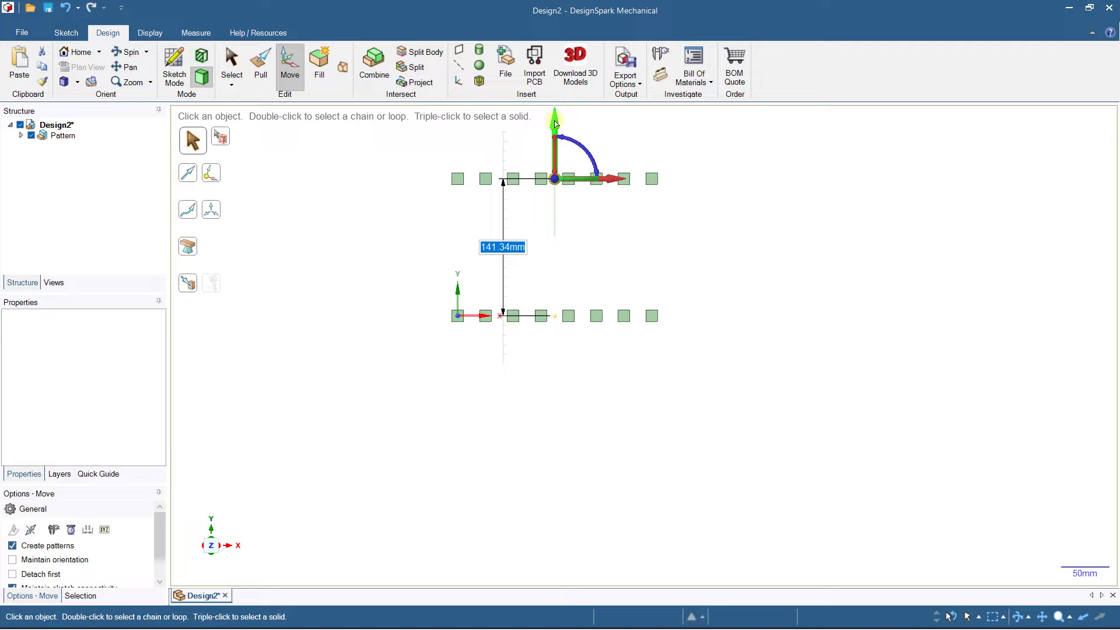
{"action": "type", "text": "200"}
{"action": "key", "text": "Return"}
- Set the Y pattern count to 8 rows, finish, and view the 8 × 8 grid isometrically
{"action": "scroll", "coordinate": [607, 242], "scroll_direction": "up", "scroll_amount": 2}
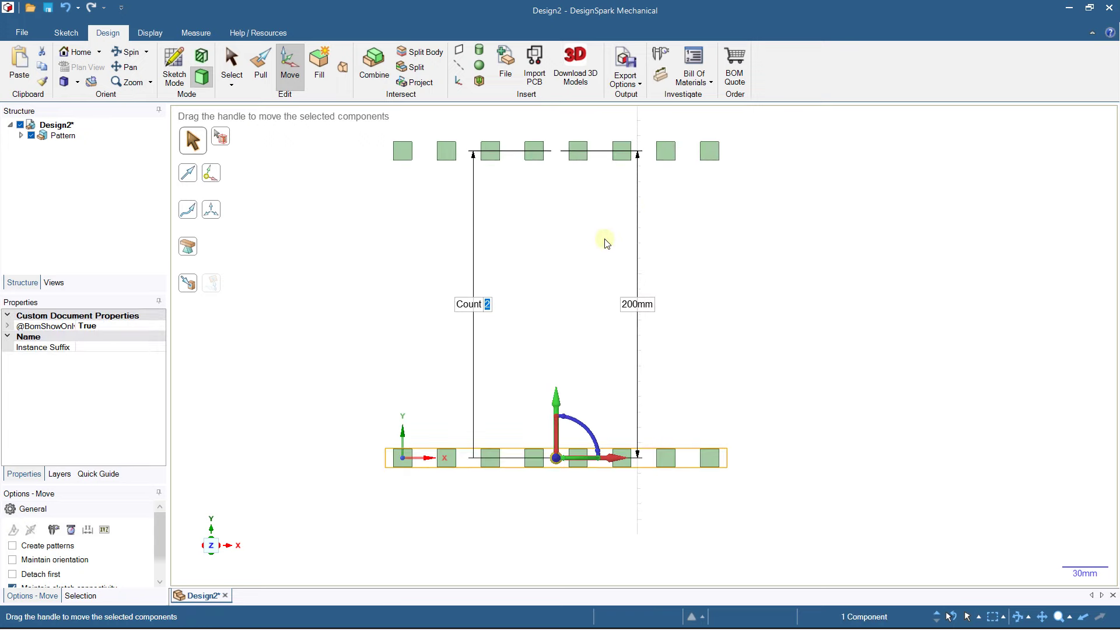
{"action": "scroll", "coordinate": [603, 242], "scroll_direction": "down", "scroll_amount": 1}
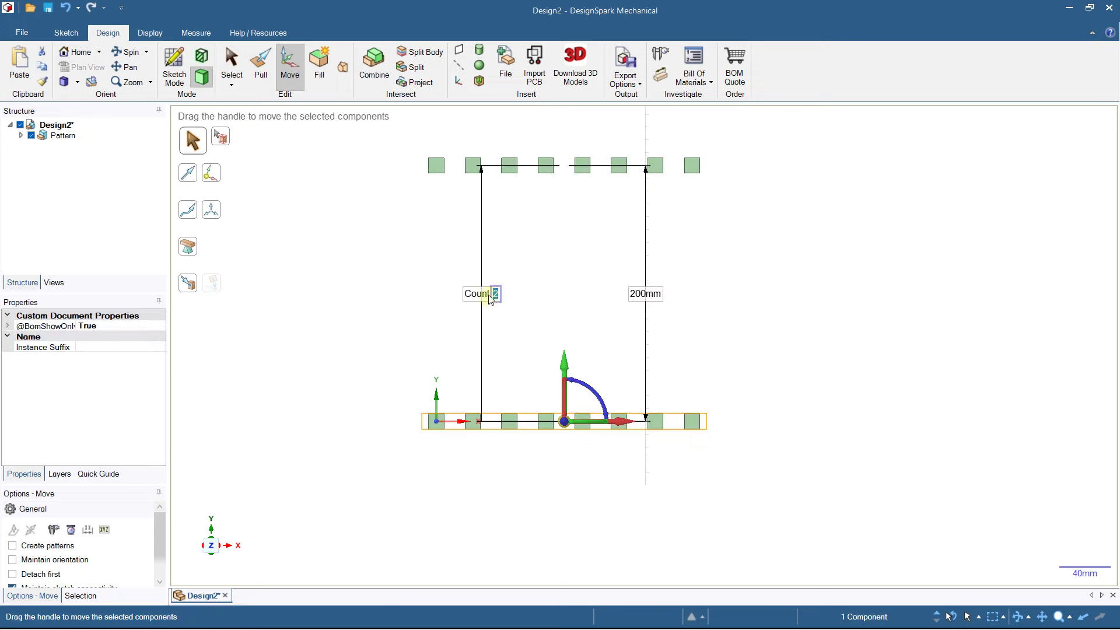
{"action": "type", "text": "6"}
{"action": "key", "text": "Return"}
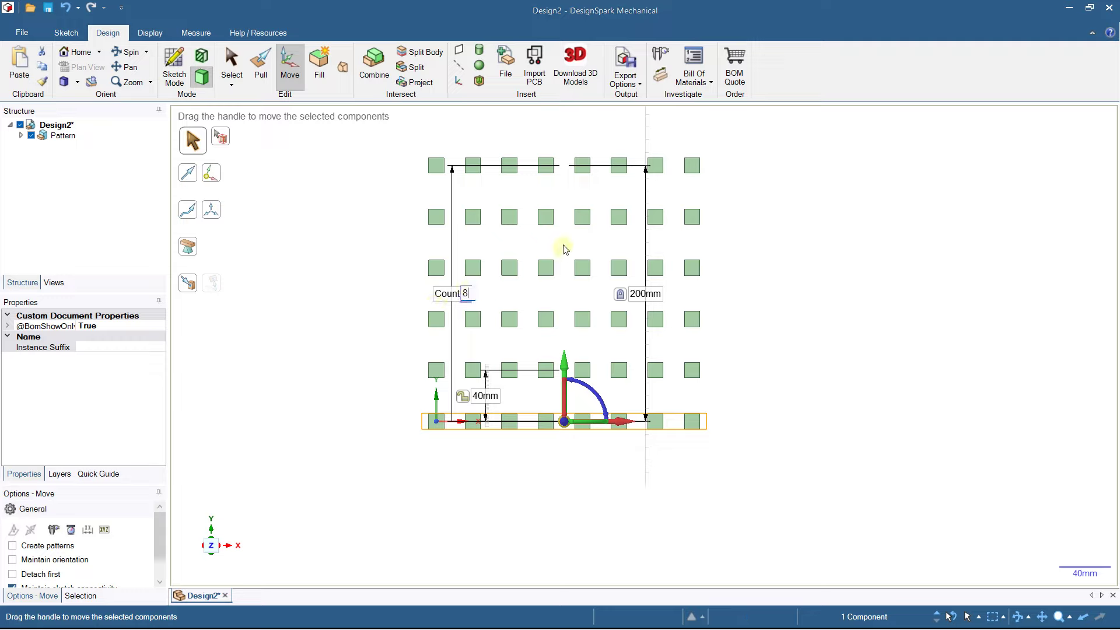
{"action": "key", "text": "Return"}
{"action": "middle_click_drag", "start_coordinate": [514, 202], "coordinate": [506, 180]}
{"action": "key", "text": "Escape"}
{"action": "middle_click_drag", "start_coordinate": [702, 298], "coordinate": [700, 350]}
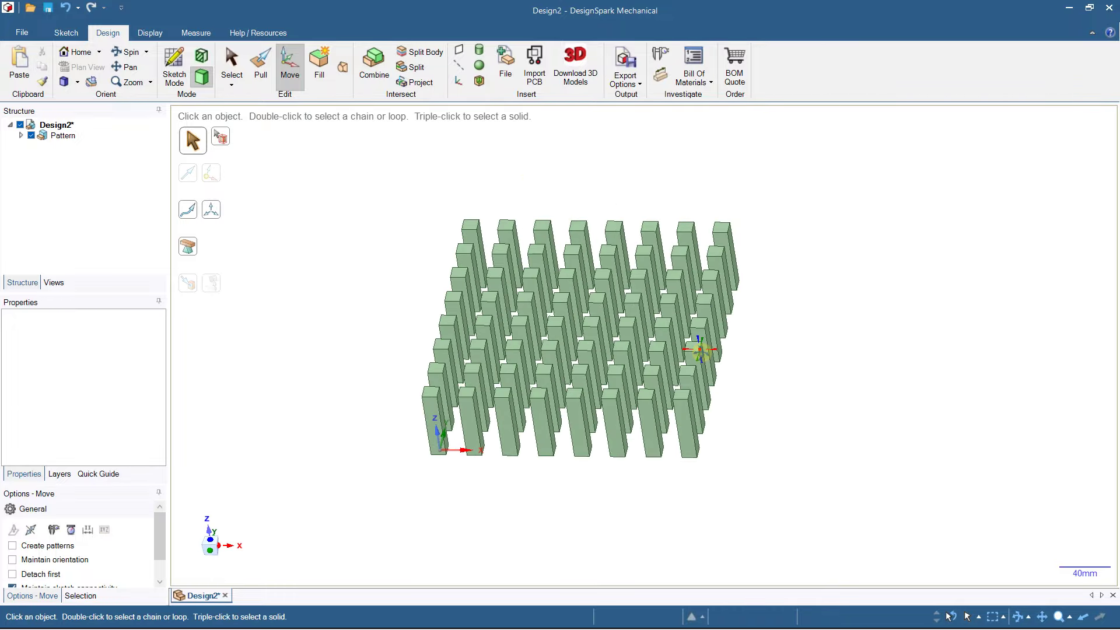
{"action": "left_click", "coordinate": [633, 298]}
- Delete the Pattern component from the Structure tree
{"action": "right_click", "coordinate": [59, 134]}
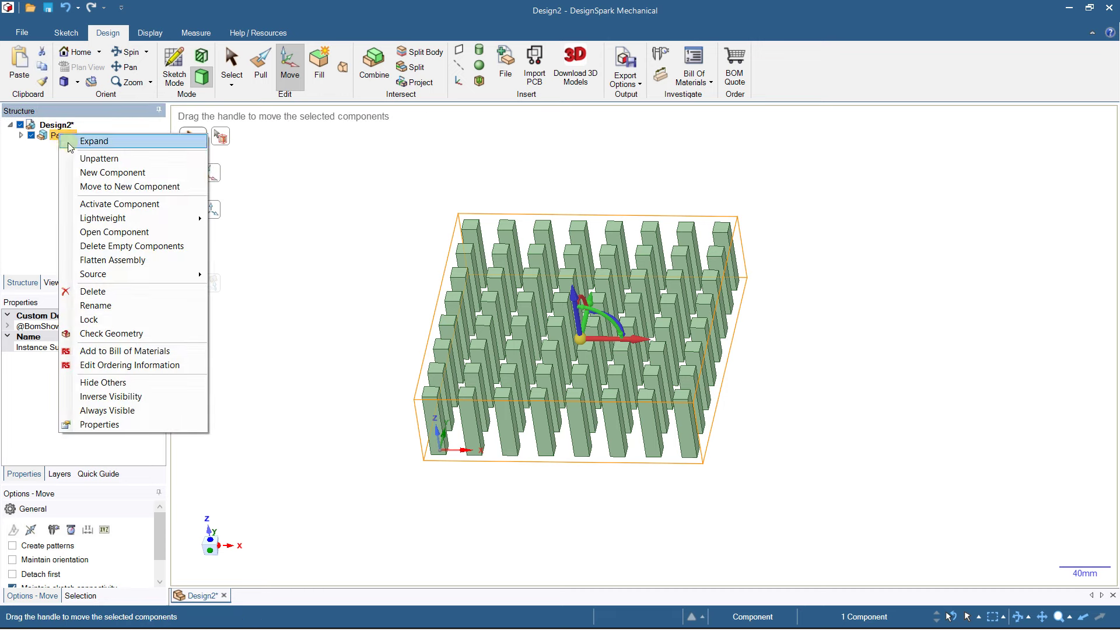
{"action": "left_click", "coordinate": [117, 292]}
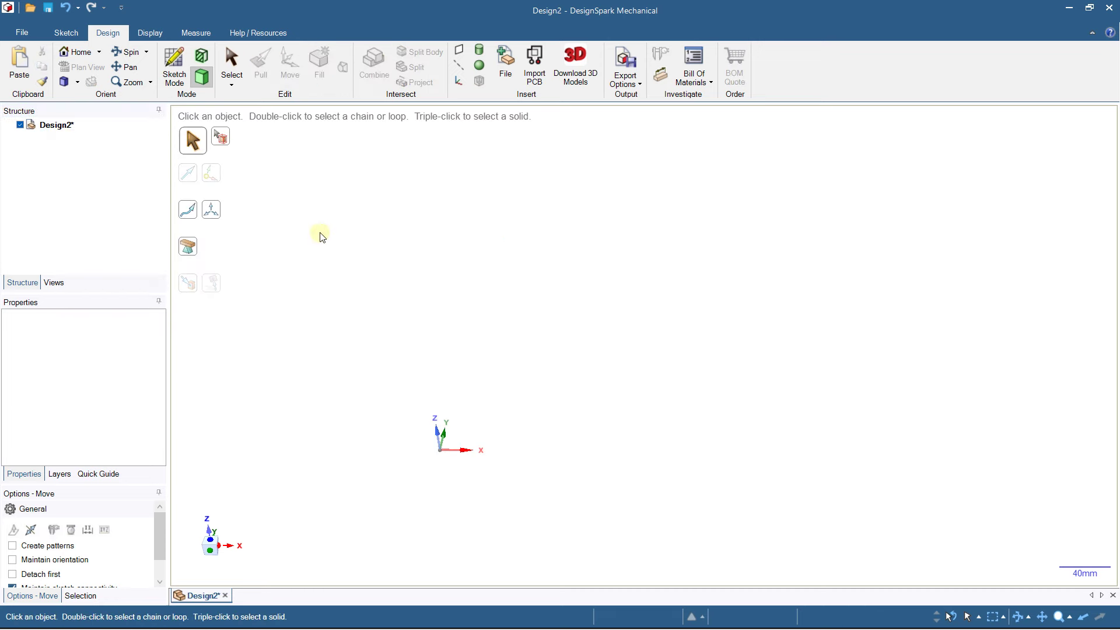
{"action": "left_click", "coordinate": [162, 65]}
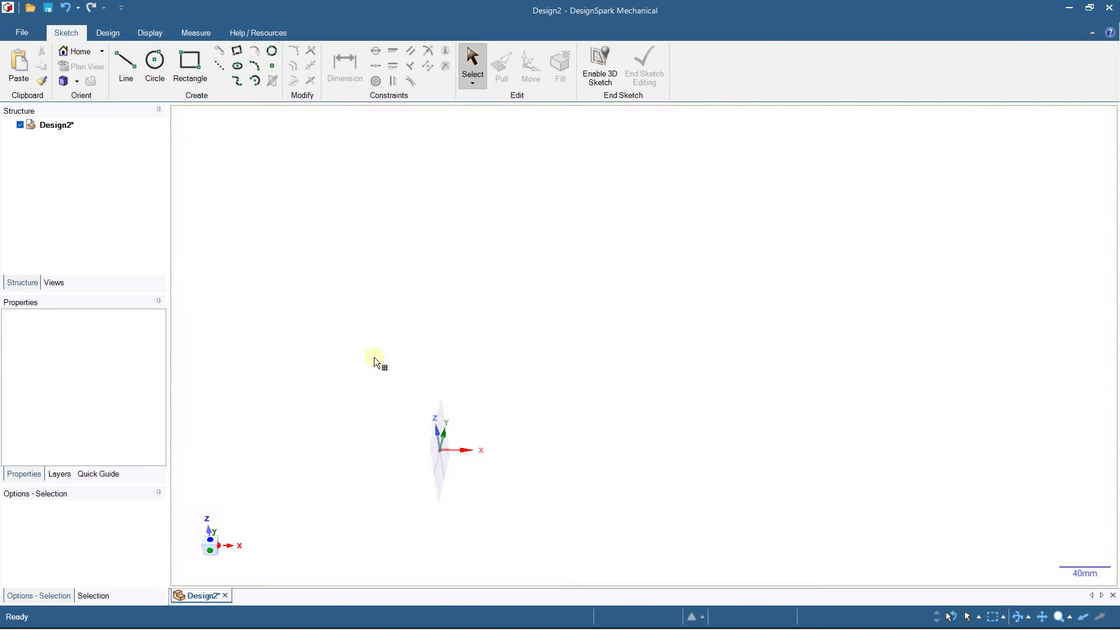
- Sketch a circle centred at the origin and end the sketch
{"action": "left_click", "coordinate": [483, 423]}
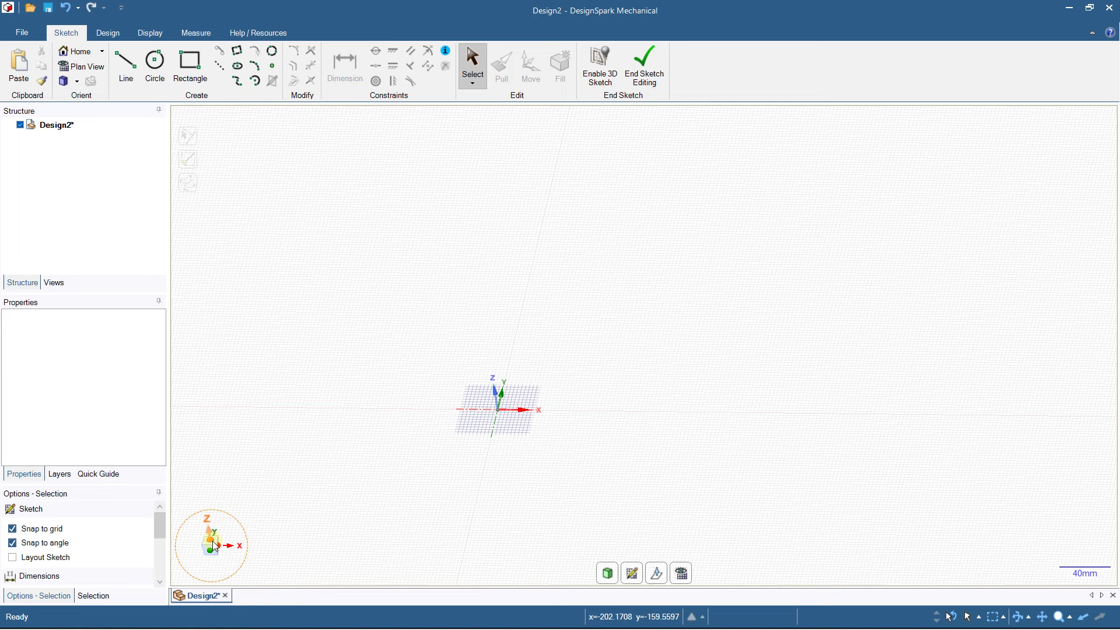
{"action": "left_click", "coordinate": [155, 62]}
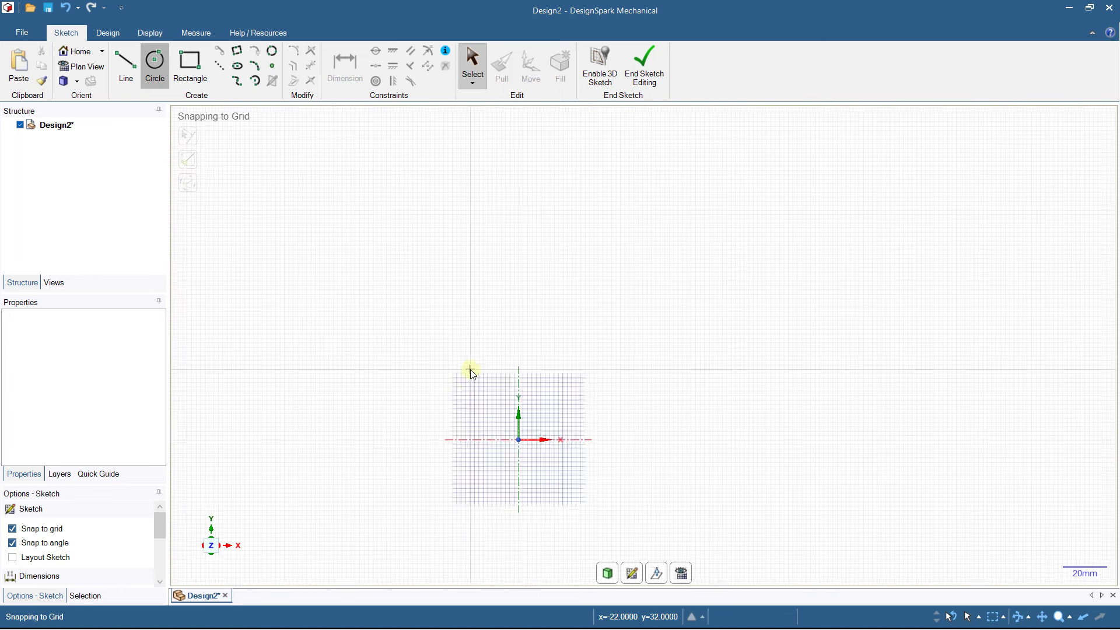
{"action": "scroll", "coordinate": [513, 420], "scroll_direction": "up", "scroll_amount": 5}
{"action": "left_click", "coordinate": [519, 479]}
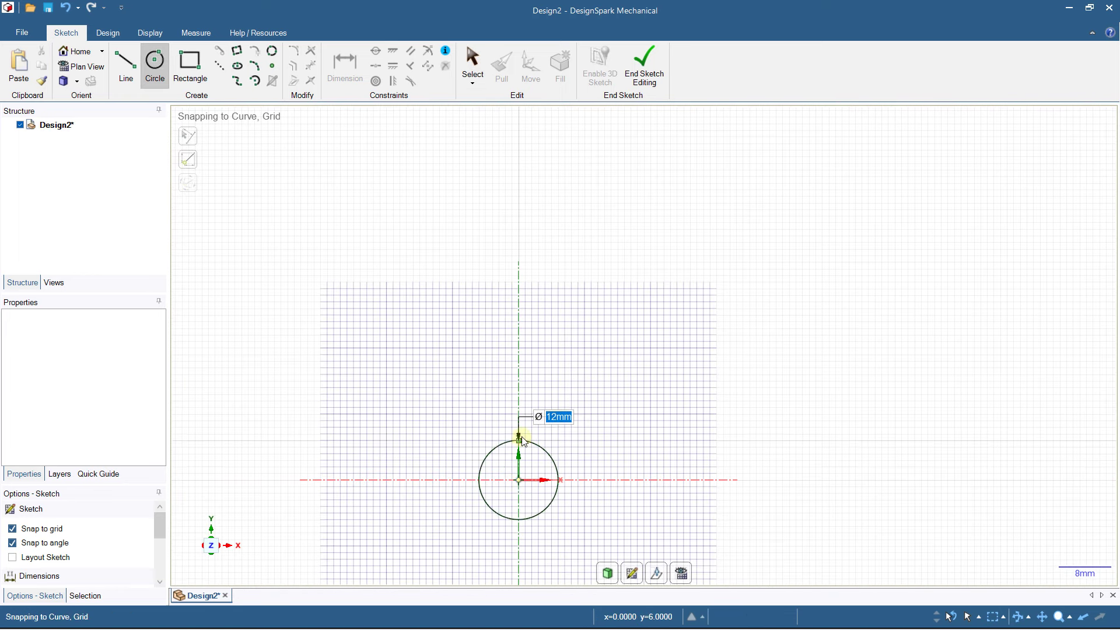
{"action": "left_click", "coordinate": [520, 414]}
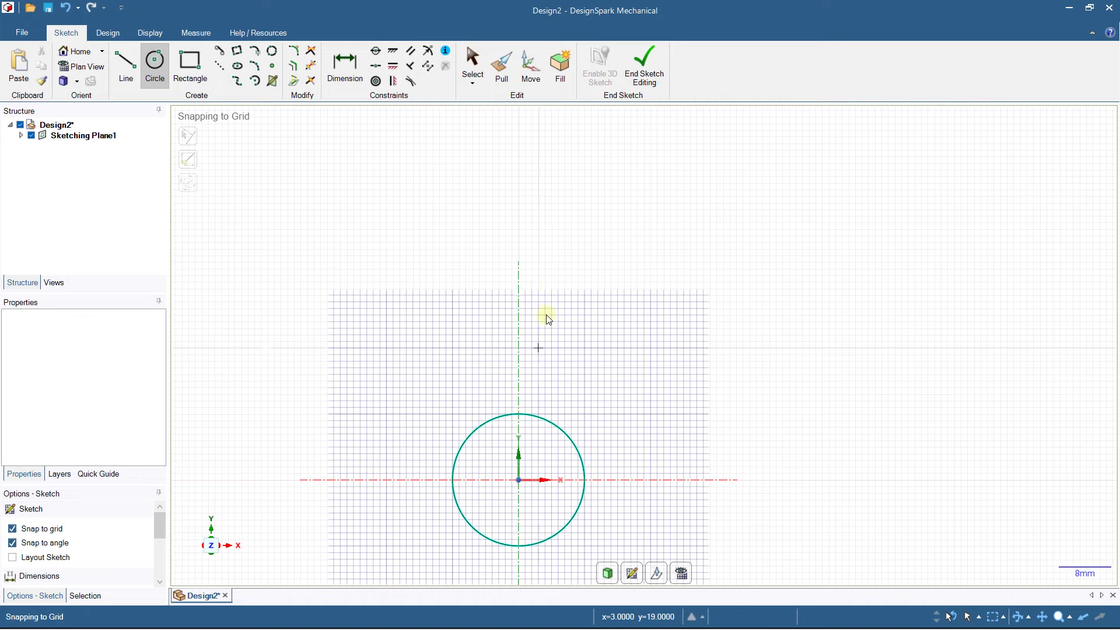
{"action": "left_click", "coordinate": [632, 74]}
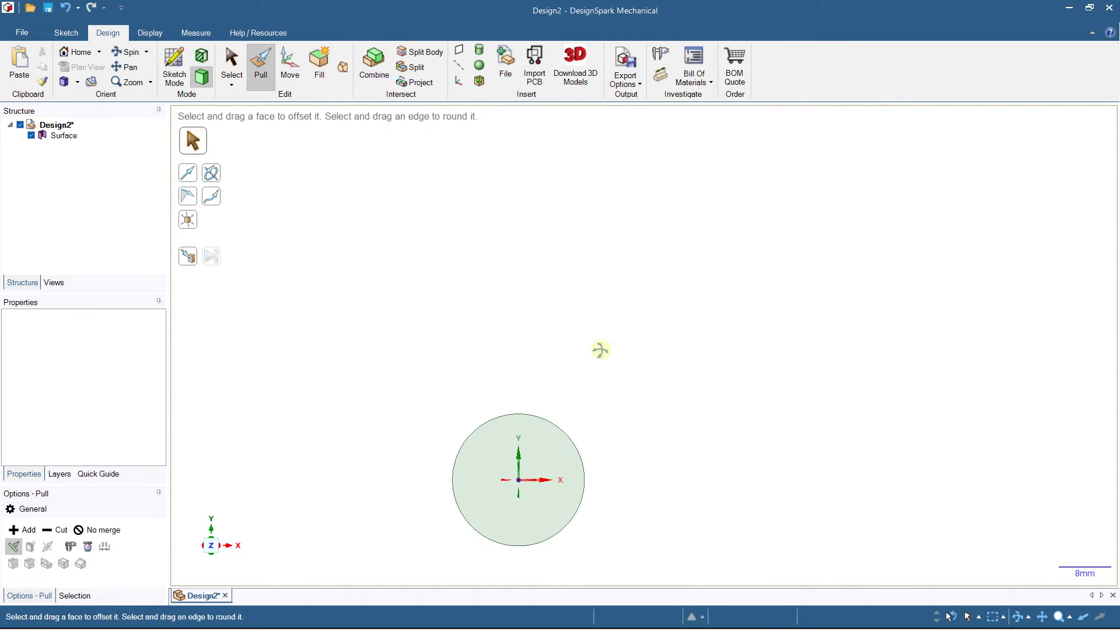
- Pull the circle's face up 40 mm into a solid cylinder
{"action": "left_click", "coordinate": [493, 334]}
{"action": "left_click_drag", "start_coordinate": [493, 334], "coordinate": [477, 184]}
{"action": "type", "text": "40"}
{"action": "key", "text": "Return"}
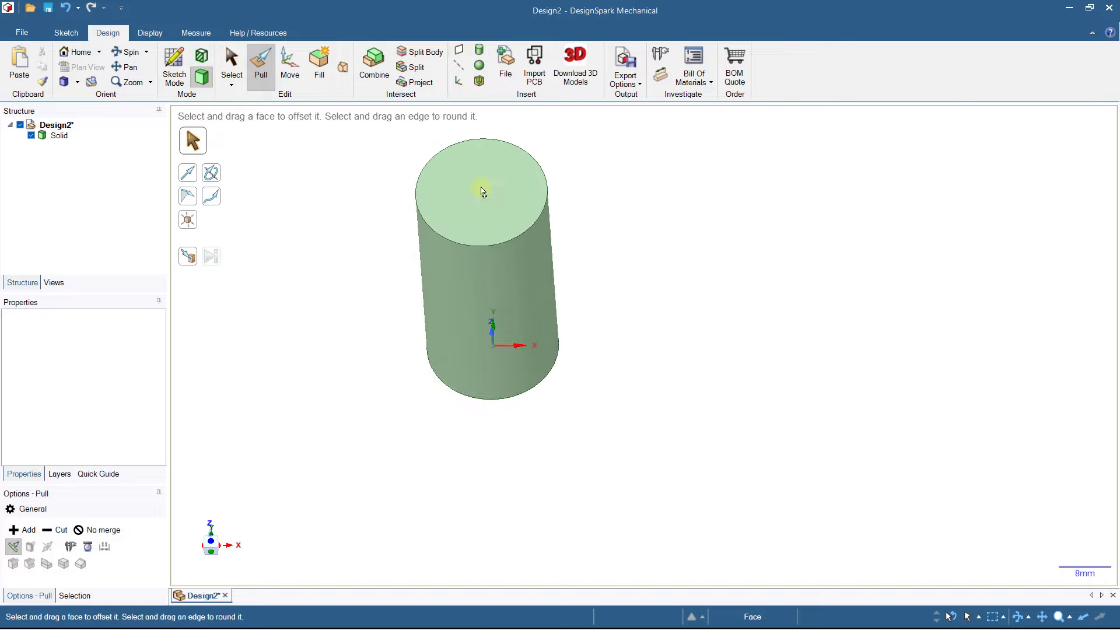
{"action": "scroll", "coordinate": [473, 261], "scroll_direction": "down", "scroll_amount": 2}
{"action": "left_click", "coordinate": [473, 261]}
{"action": "left_click", "coordinate": [385, 230]}
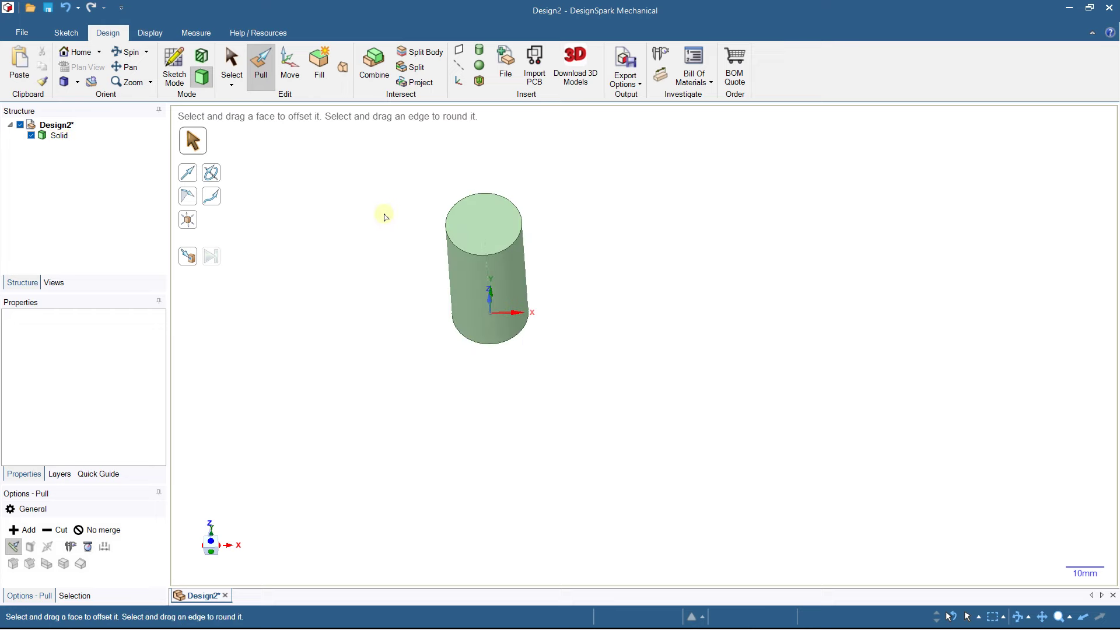
- Set the cylinder's base plane as the new sketch plane in plan view
{"action": "left_click", "coordinate": [174, 74]}
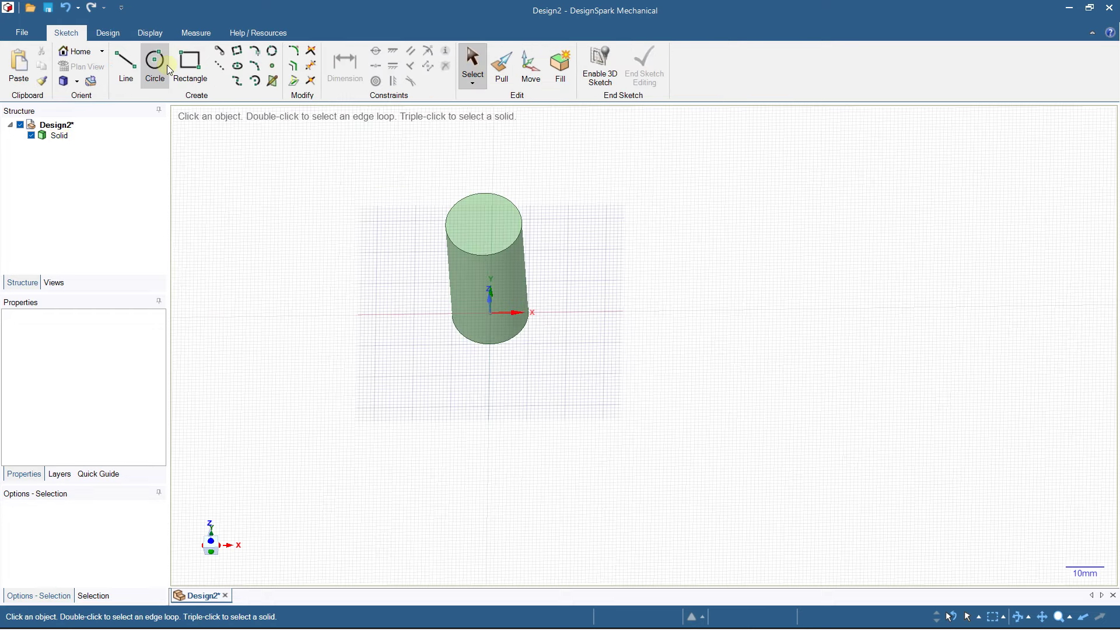
{"action": "left_click", "coordinate": [214, 546]}
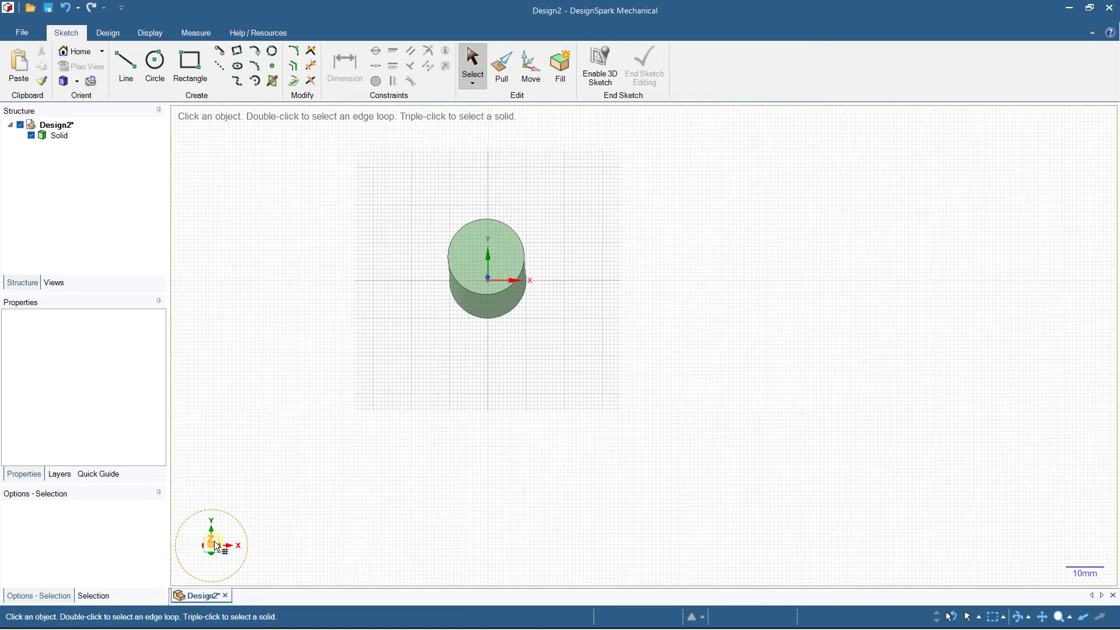
{"action": "mouse_move", "coordinate": [425, 328]}
{"action": "middle_mouse_down"}
{"action": "mouse_move", "coordinate": [432, 222]}
{"action": "mouse_move", "coordinate": [483, 219]}
{"action": "middle_mouse_up"}
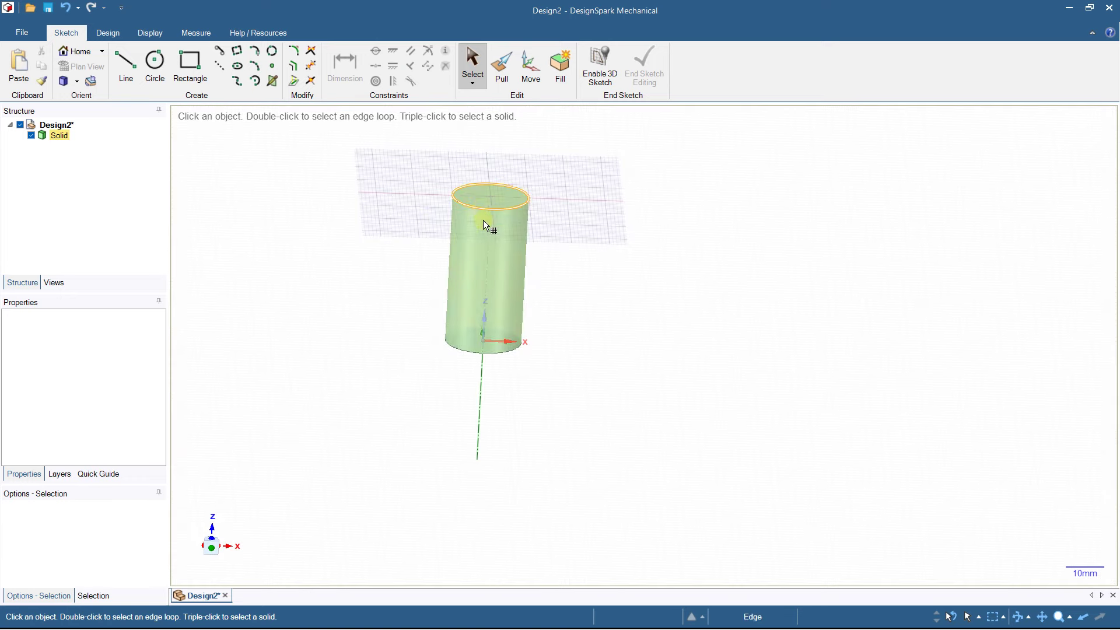
{"action": "left_click", "coordinate": [478, 430]}
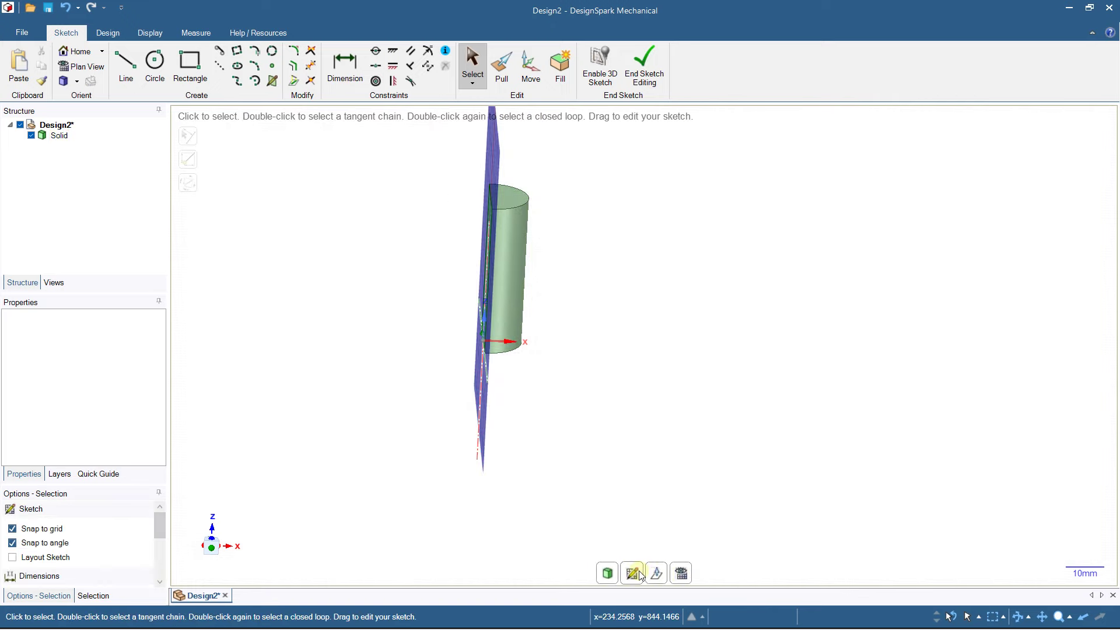
{"action": "left_click", "coordinate": [641, 575]}
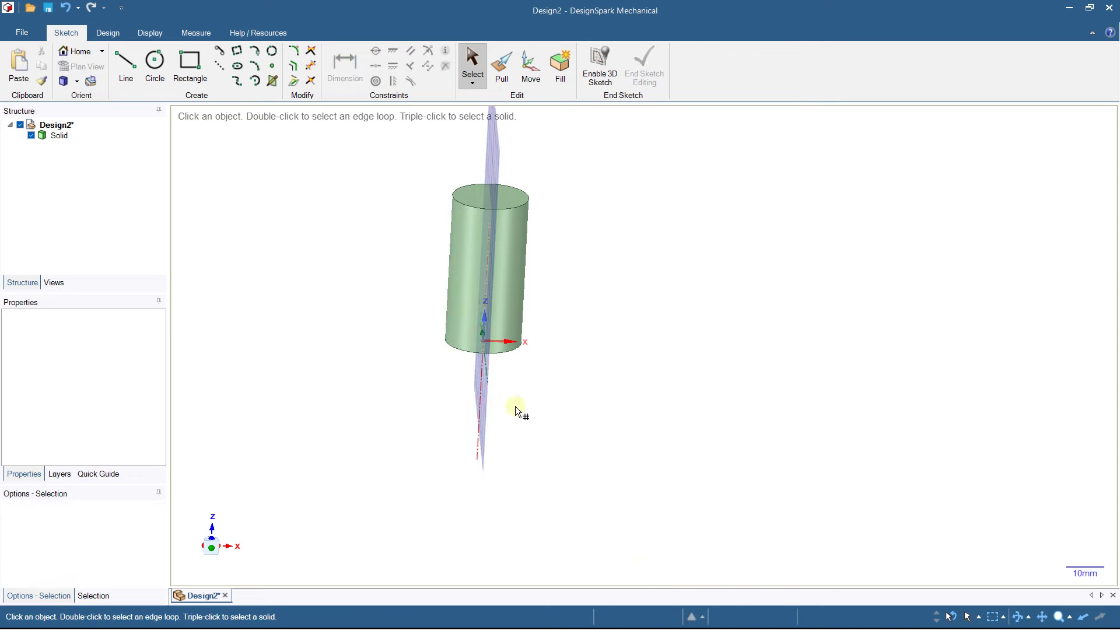
{"action": "left_click", "coordinate": [485, 317]}
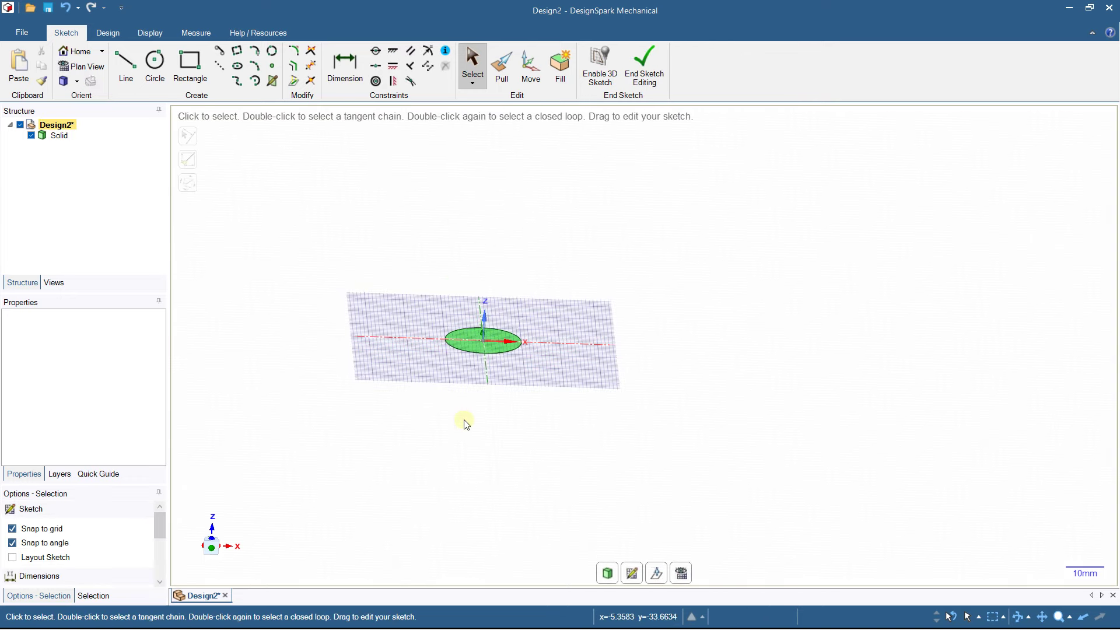
{"action": "left_click", "coordinate": [212, 544]}
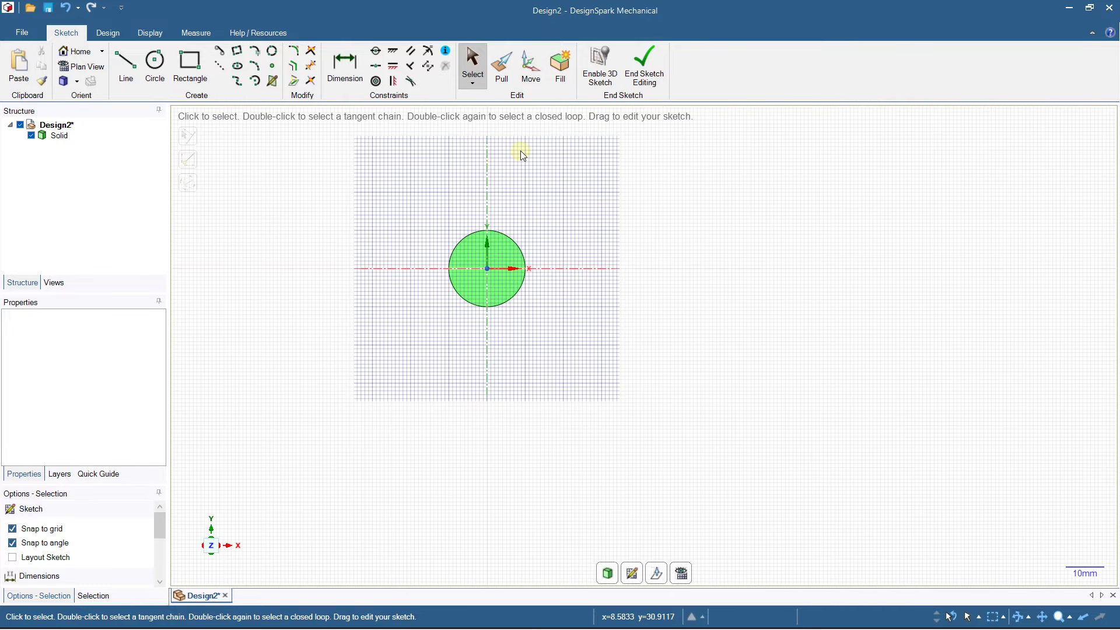
{"action": "scroll", "coordinate": [484, 258], "scroll_direction": "up", "scroll_amount": 3}
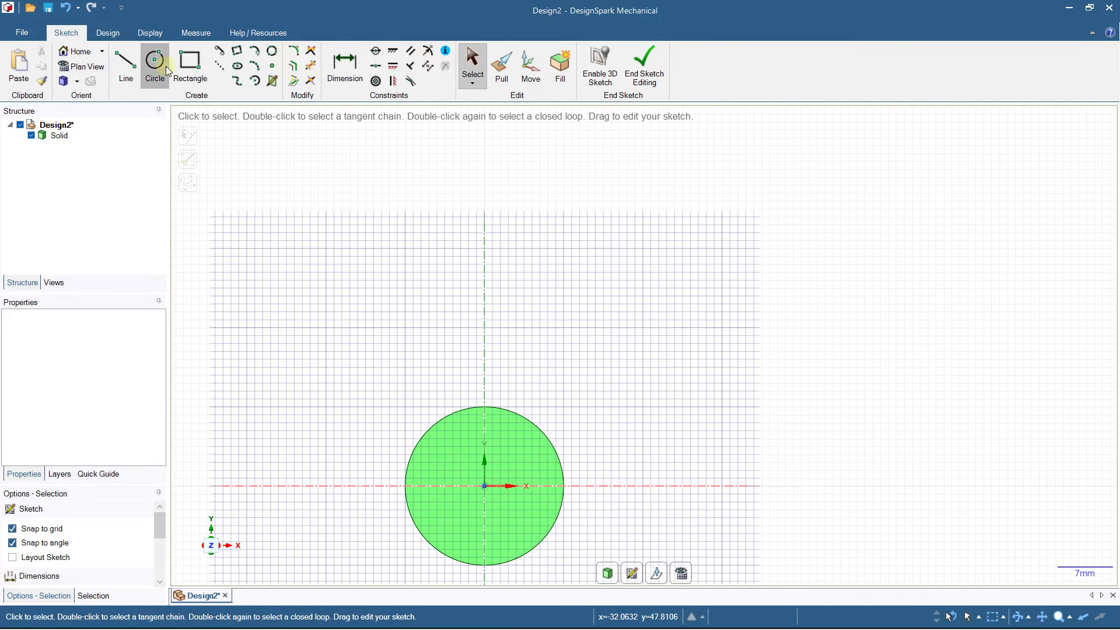
- Draw a 6 mm circle on the Y axis and end the sketch
{"action": "left_click", "coordinate": [154, 64]}
{"action": "left_click", "coordinate": [485, 250]}
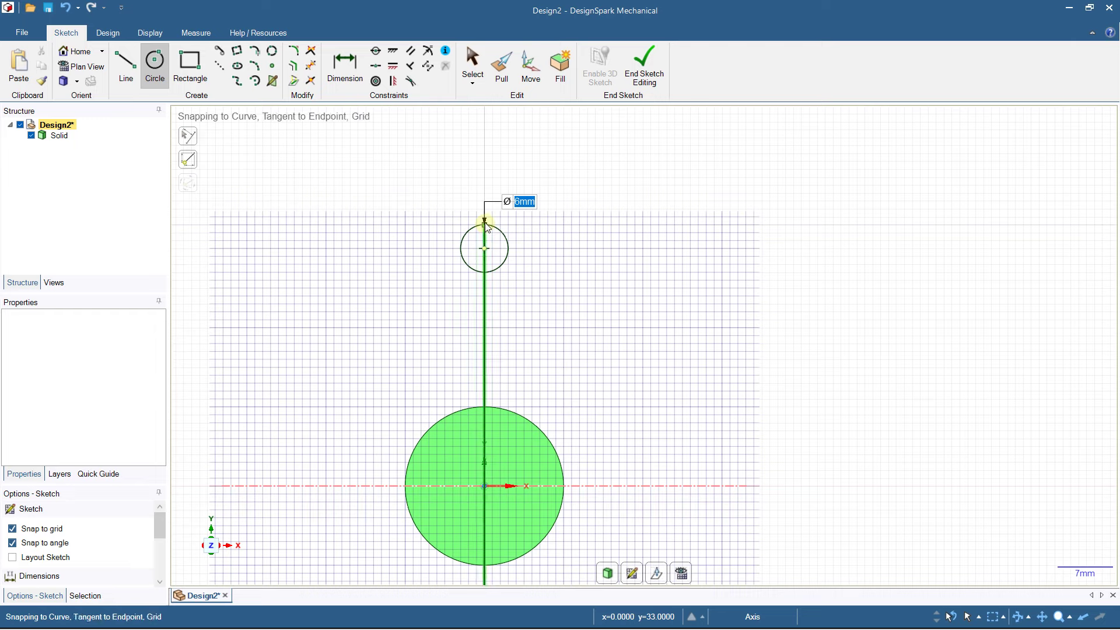
{"action": "left_click", "coordinate": [485, 225]}
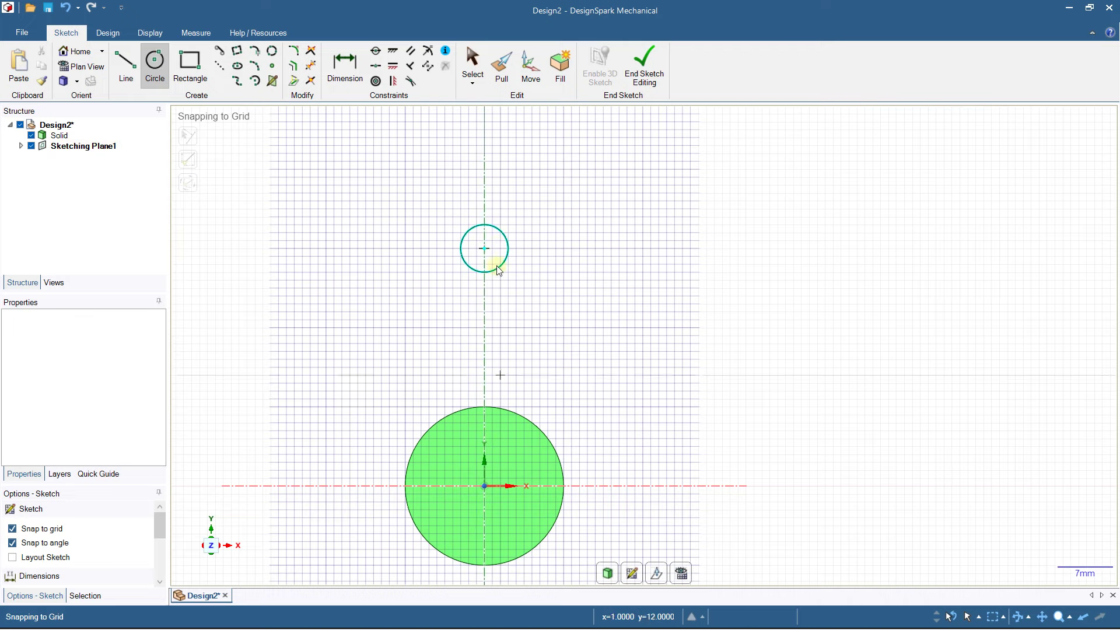
{"action": "left_click", "coordinate": [644, 64]}
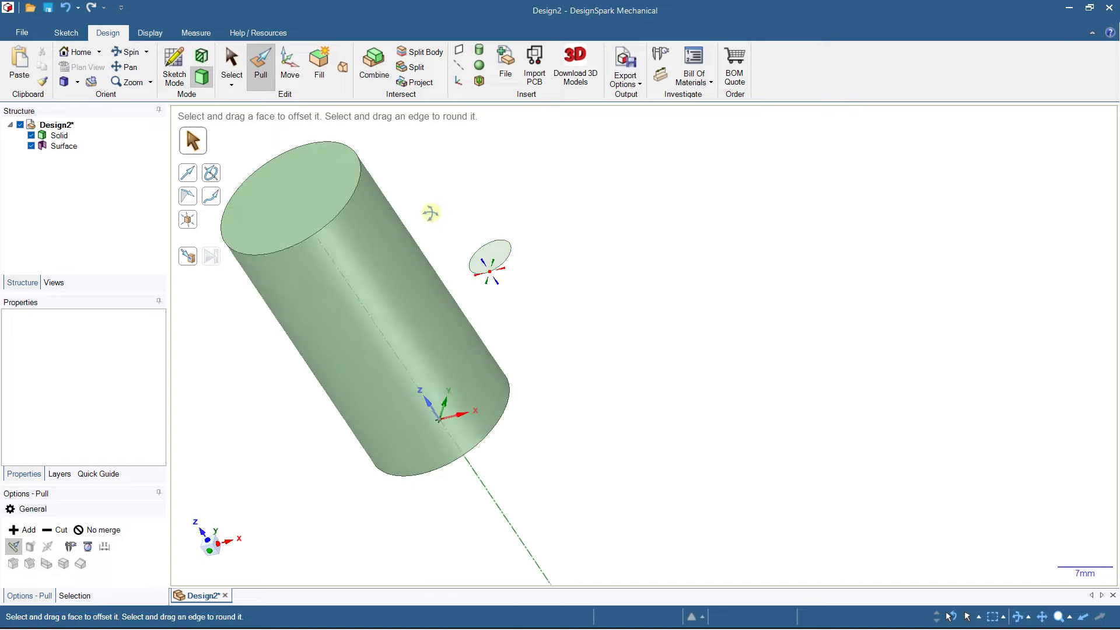
- Pull the small circle into a 20 mm long cylinder
{"action": "left_click", "coordinate": [489, 250]}
{"action": "left_click_drag", "start_coordinate": [489, 256], "coordinate": [457, 182]}
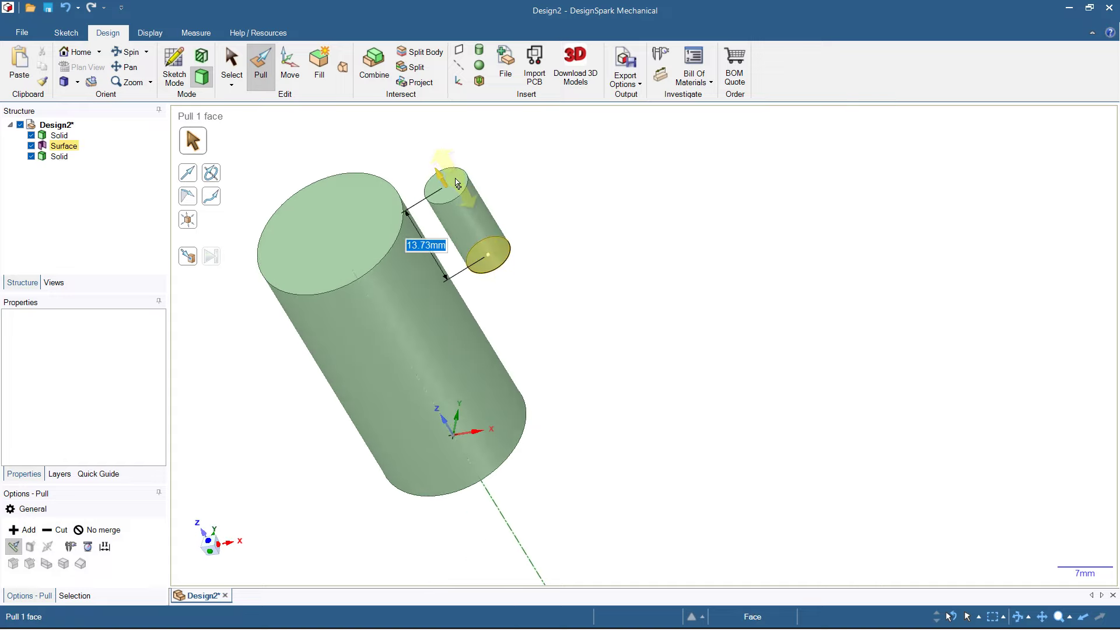
{"action": "type", "text": "20"}
{"action": "key", "text": "Return"}
- Orbit to inspect both cylinders, then look straight down the Z axis
{"action": "middle_click_drag", "start_coordinate": [457, 183], "coordinate": [507, 255]}
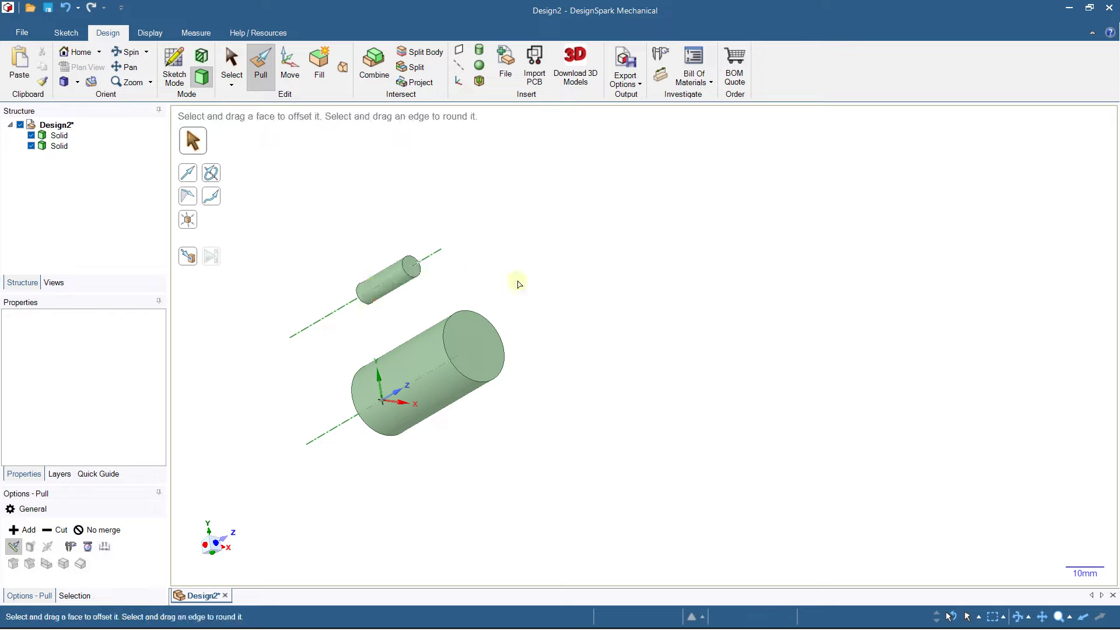
{"action": "left_click", "coordinate": [411, 390]}
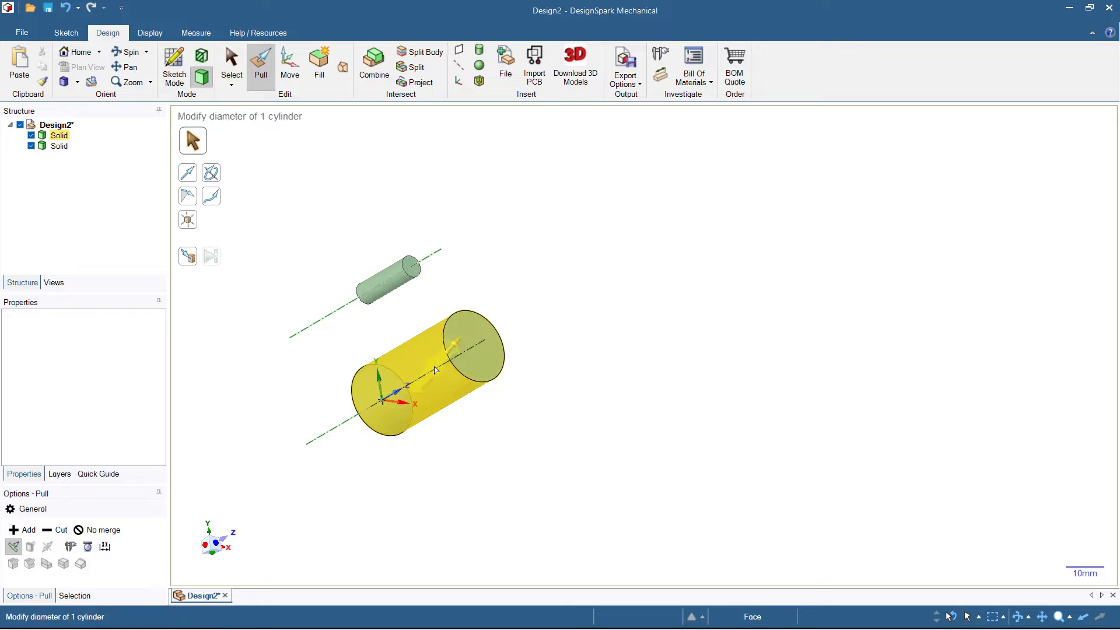
{"action": "left_click", "coordinate": [571, 368]}
{"action": "middle_click_drag", "start_coordinate": [571, 368], "coordinate": [388, 305]}
{"action": "left_click", "coordinate": [430, 363]}
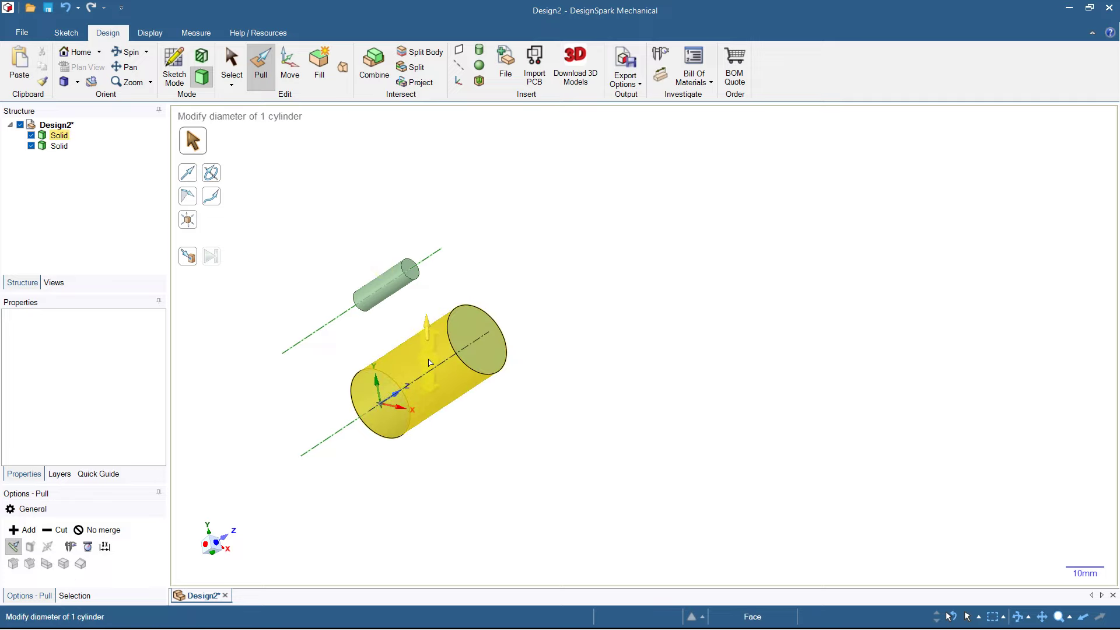
{"action": "middle_click_drag", "start_coordinate": [434, 354], "coordinate": [368, 357]}
{"action": "left_click", "coordinate": [368, 357]}
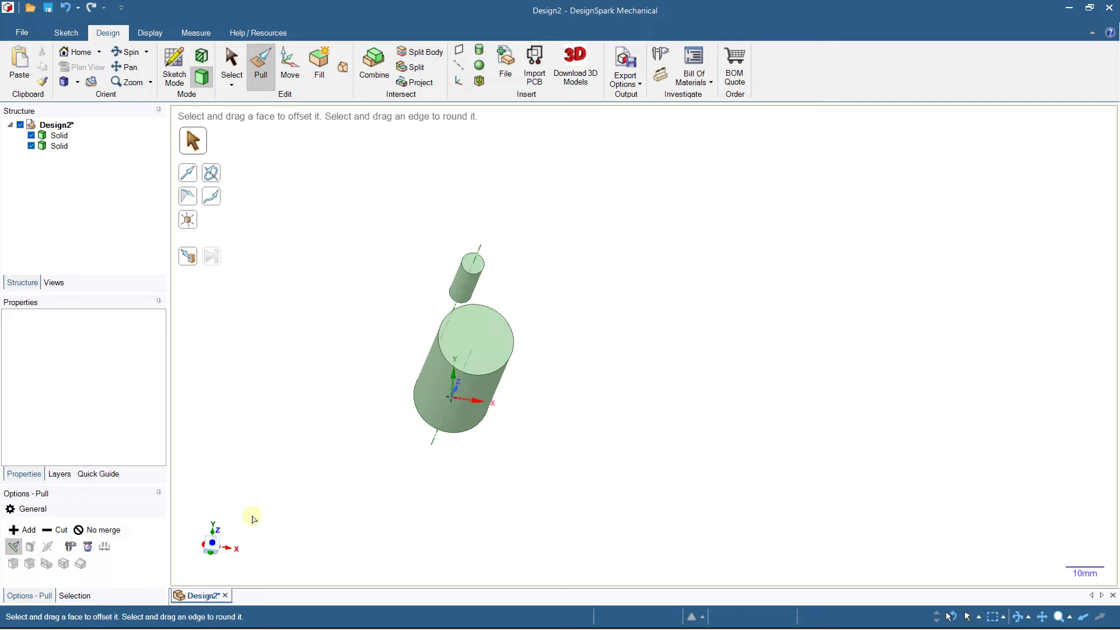
{"action": "left_click", "coordinate": [213, 545]}
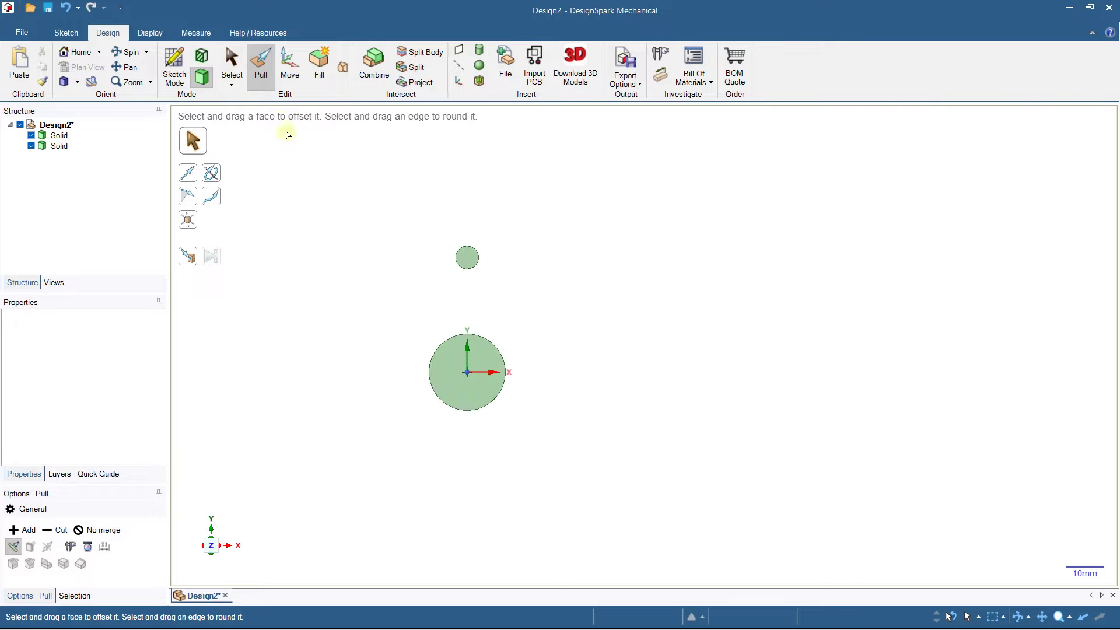
- Select the small cylinder for a patterned move, anchored at the central cylinder's centre
{"action": "left_click", "coordinate": [290, 64]}
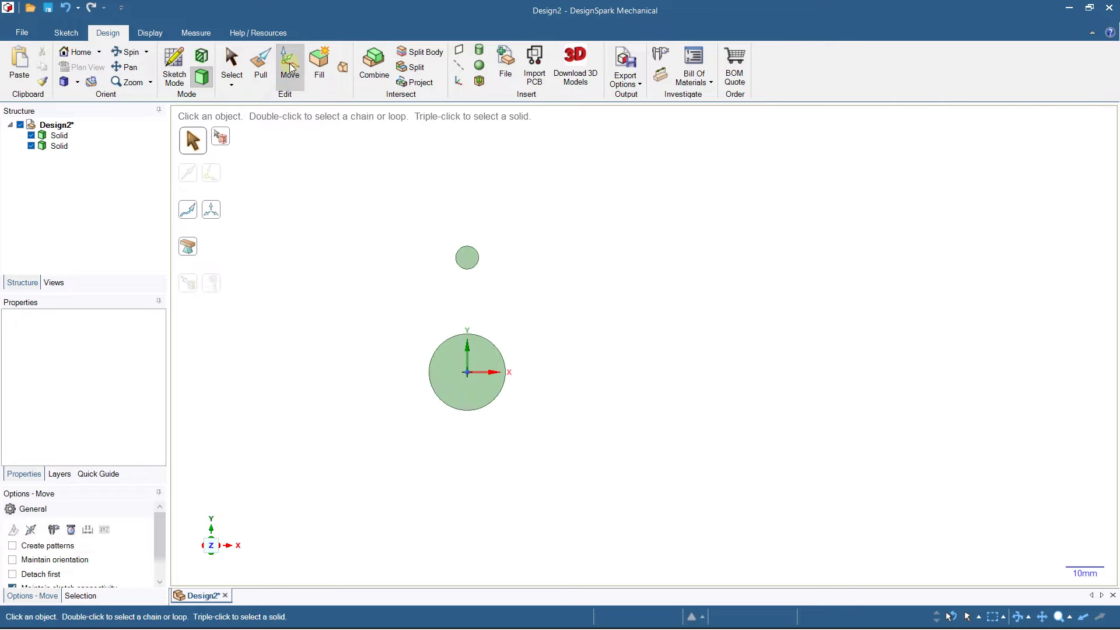
{"action": "left_click", "coordinate": [60, 147]}
{"action": "left_click", "coordinate": [59, 147]}
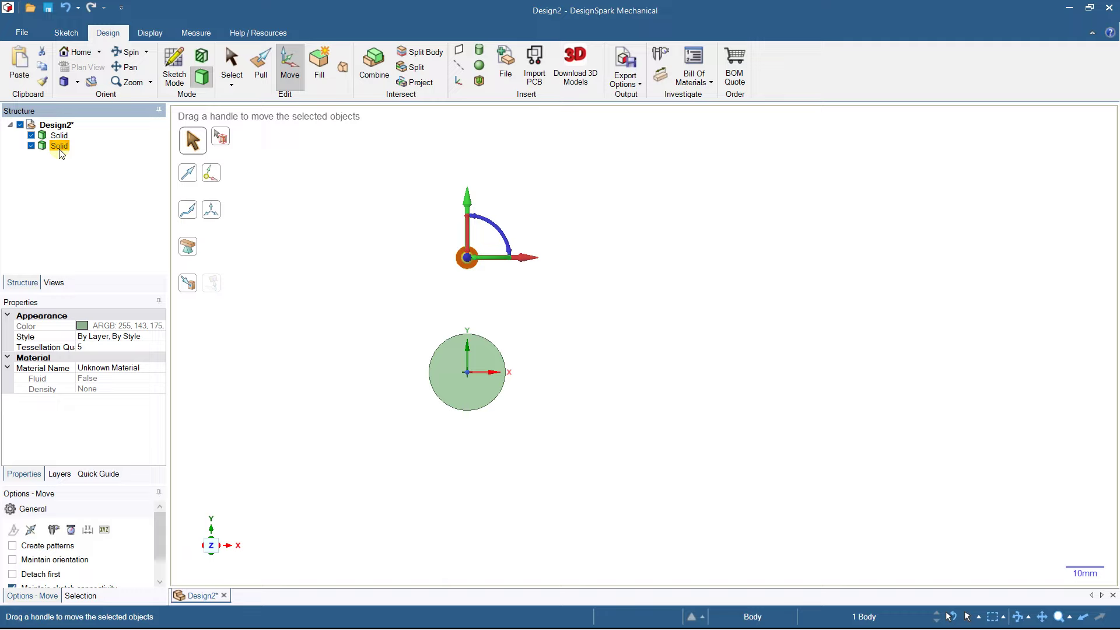
{"action": "left_click", "coordinate": [31, 546]}
{"action": "scroll", "coordinate": [455, 299], "scroll_direction": "up", "scroll_amount": 2}
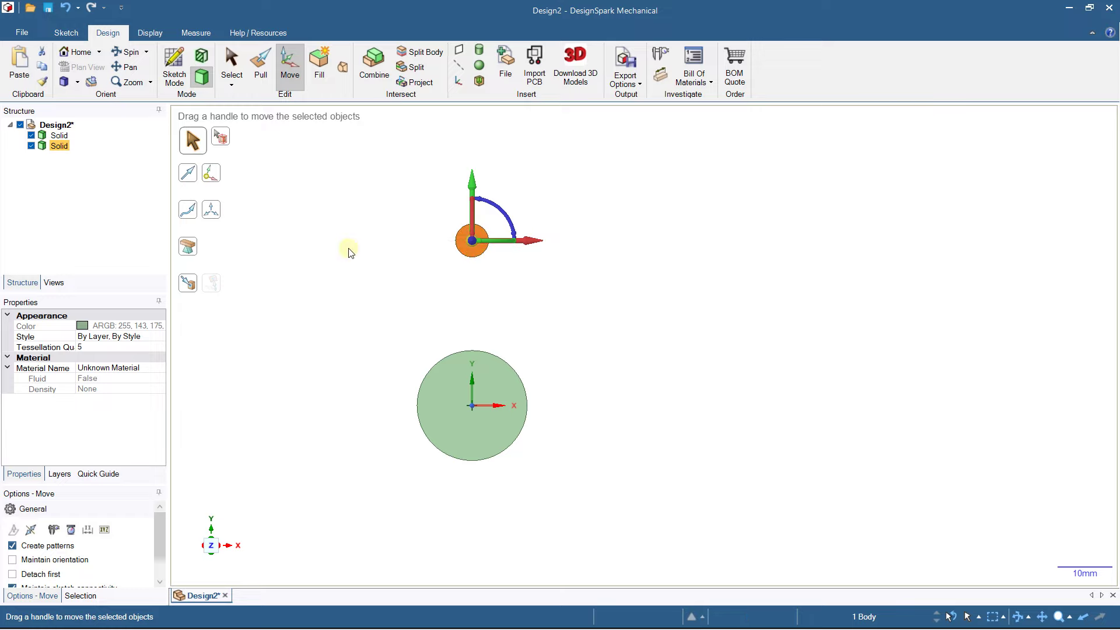
{"action": "left_click", "coordinate": [211, 174]}
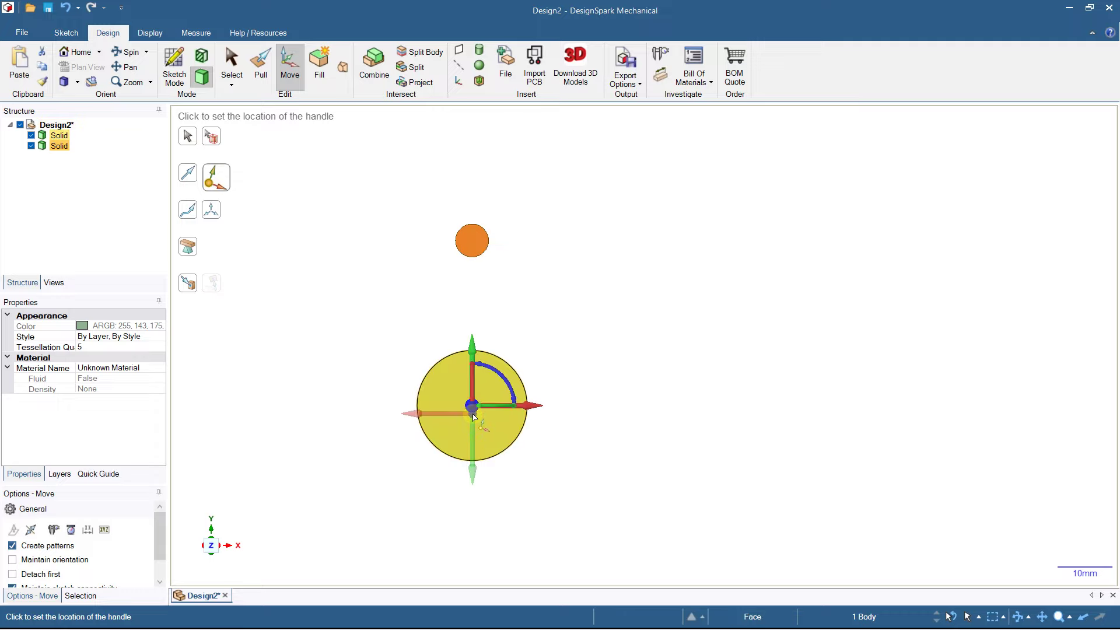
{"action": "left_click", "coordinate": [474, 407]}
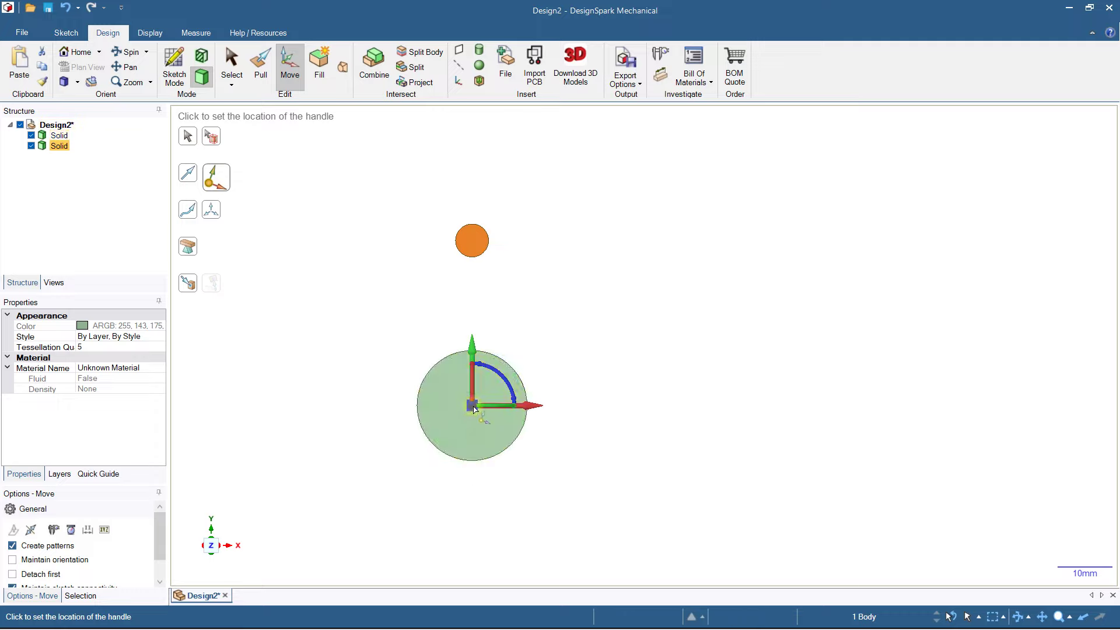
{"action": "scroll", "coordinate": [463, 313], "scroll_direction": "down", "scroll_amount": 1}
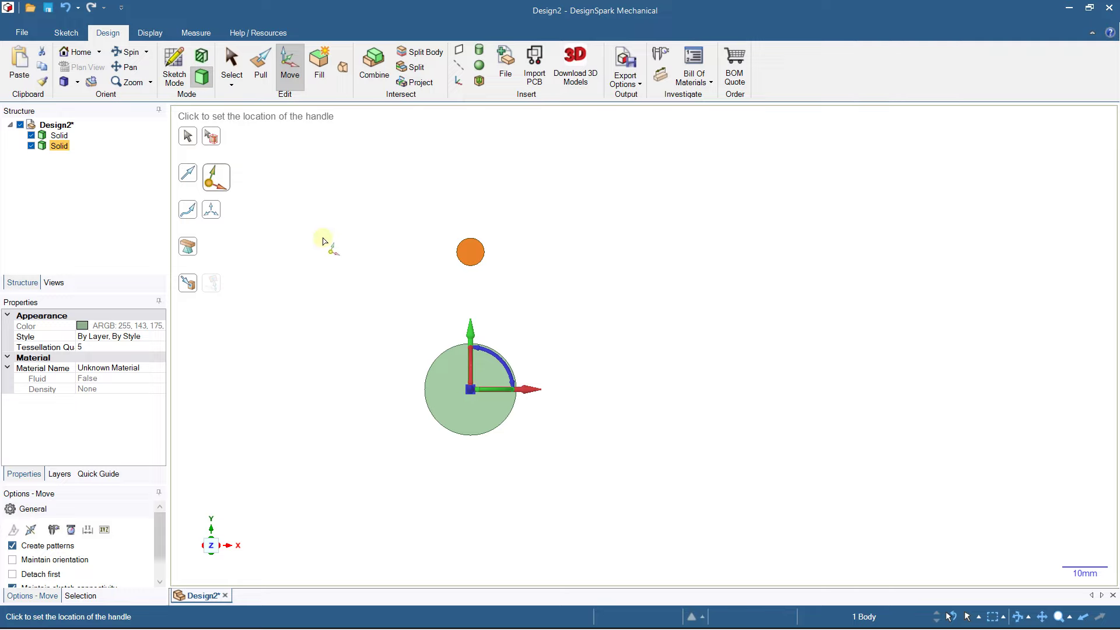
{"action": "left_click", "coordinate": [185, 138]}
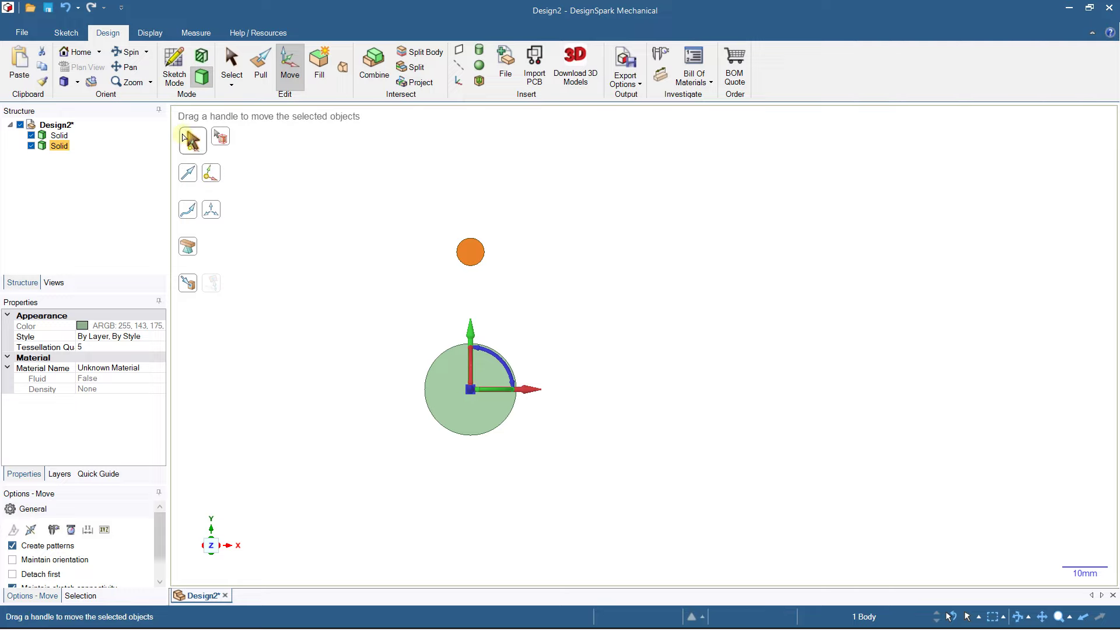
{"action": "left_click", "coordinate": [471, 248]}
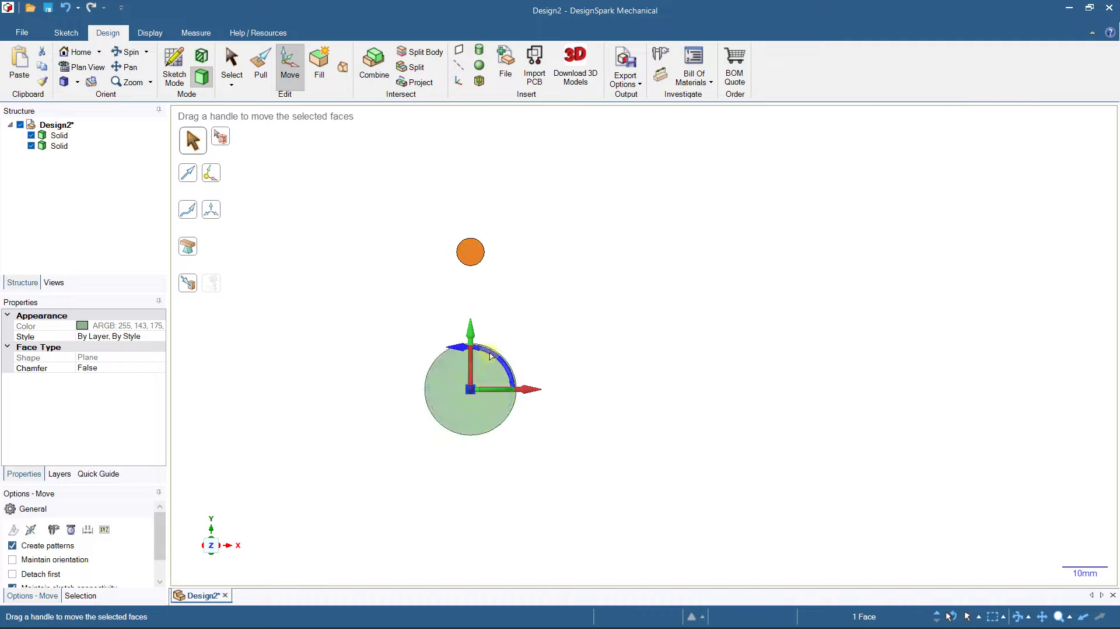
{"action": "left_click_drag", "start_coordinate": [492, 356], "coordinate": [355, 327]}
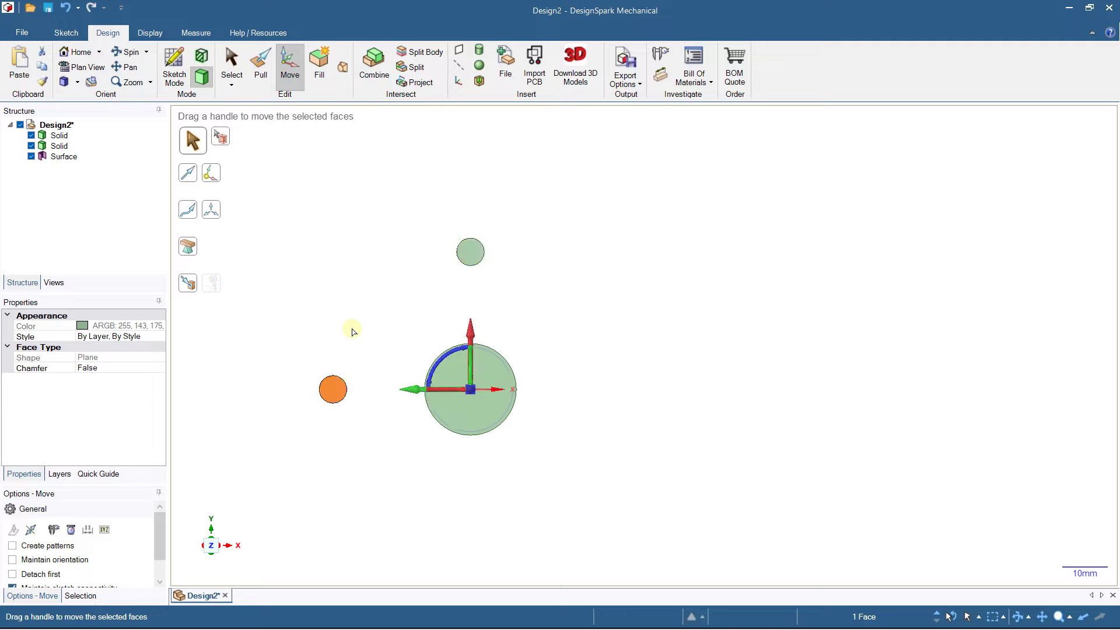
{"action": "scroll", "coordinate": [357, 326], "scroll_direction": "down", "scroll_amount": 2}
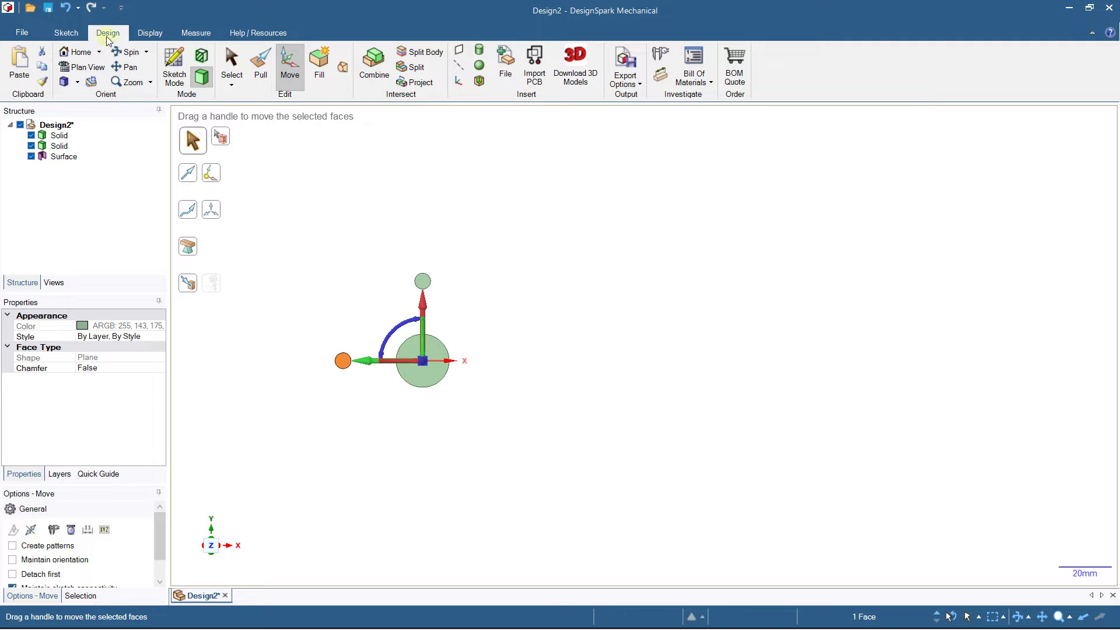
{"action": "left_click", "coordinate": [289, 181]}
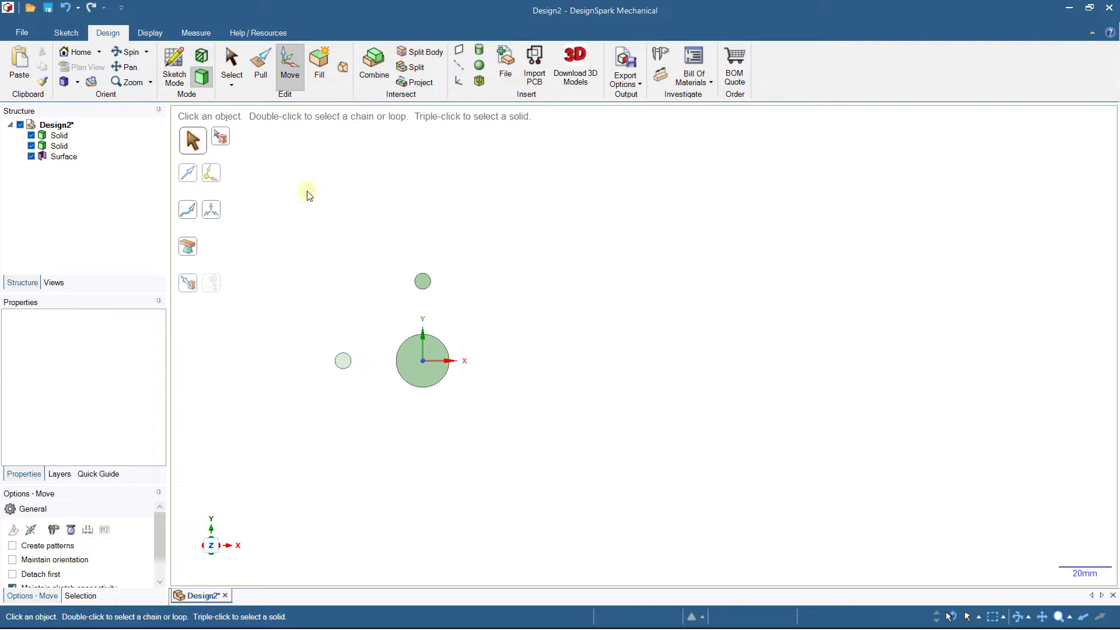
{"action": "left_click", "coordinate": [65, 10]}
{"action": "left_click", "coordinate": [389, 207]}
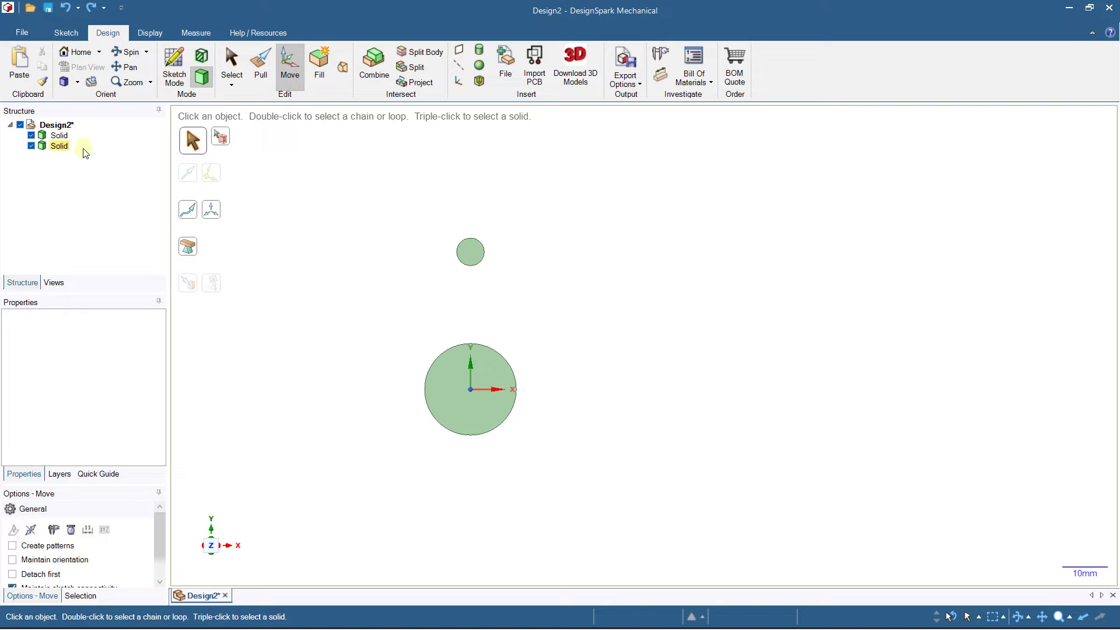
- Anchor the small cylinder's Move at the big circle's centre and rotate it into an eight-copy circular pattern
{"action": "left_click", "coordinate": [59, 146]}
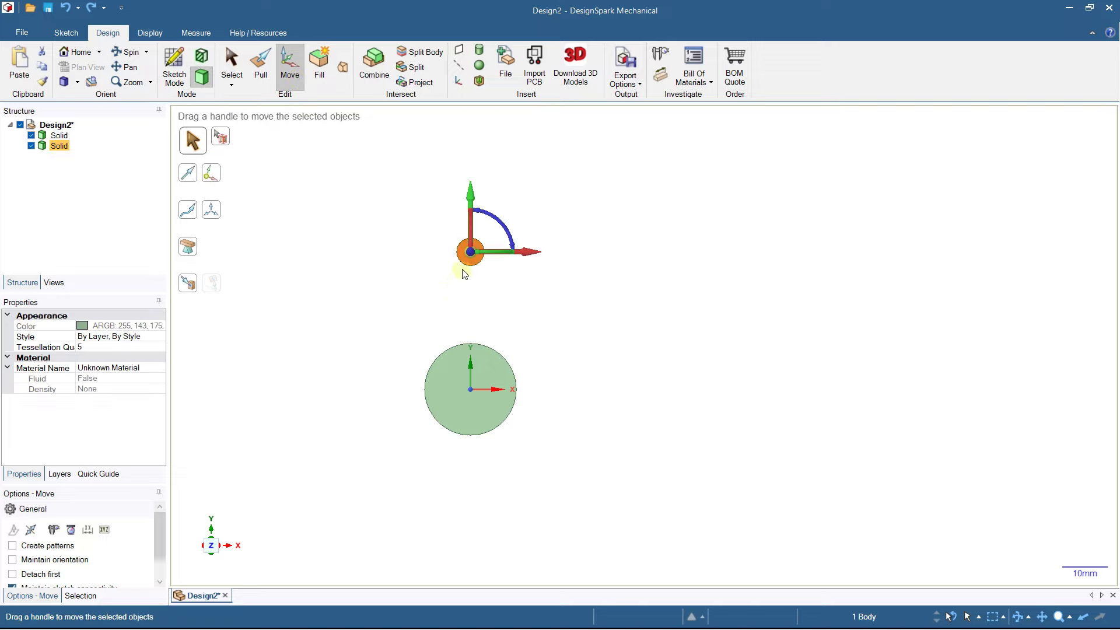
{"action": "left_click_drag", "start_coordinate": [470, 252], "coordinate": [472, 396]}
{"action": "left_click", "coordinate": [472, 395]}
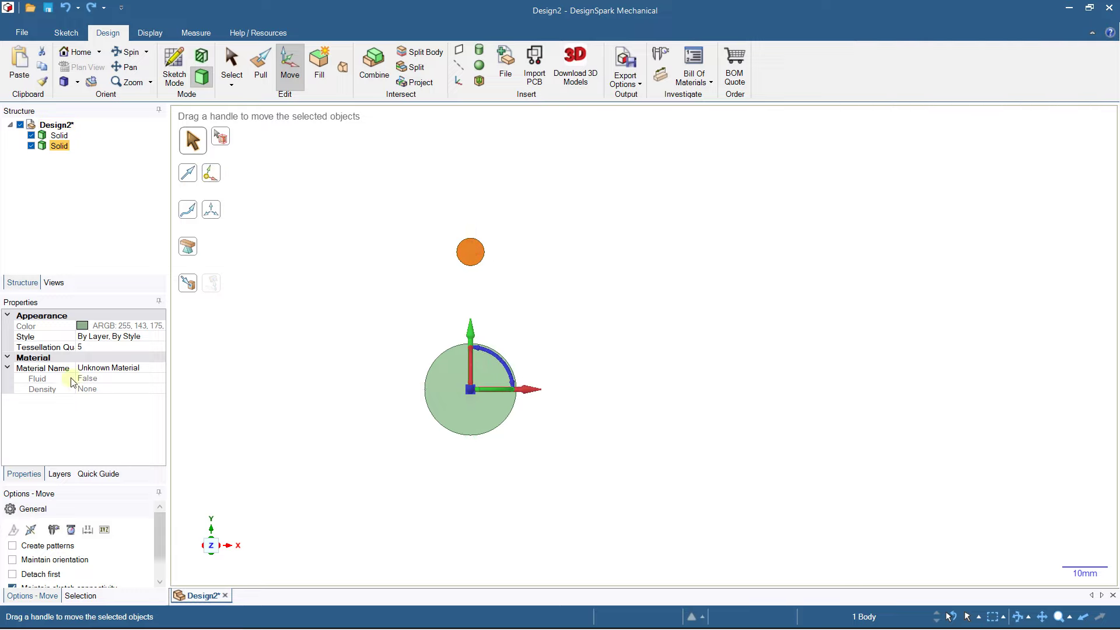
{"action": "left_click", "coordinate": [52, 547]}
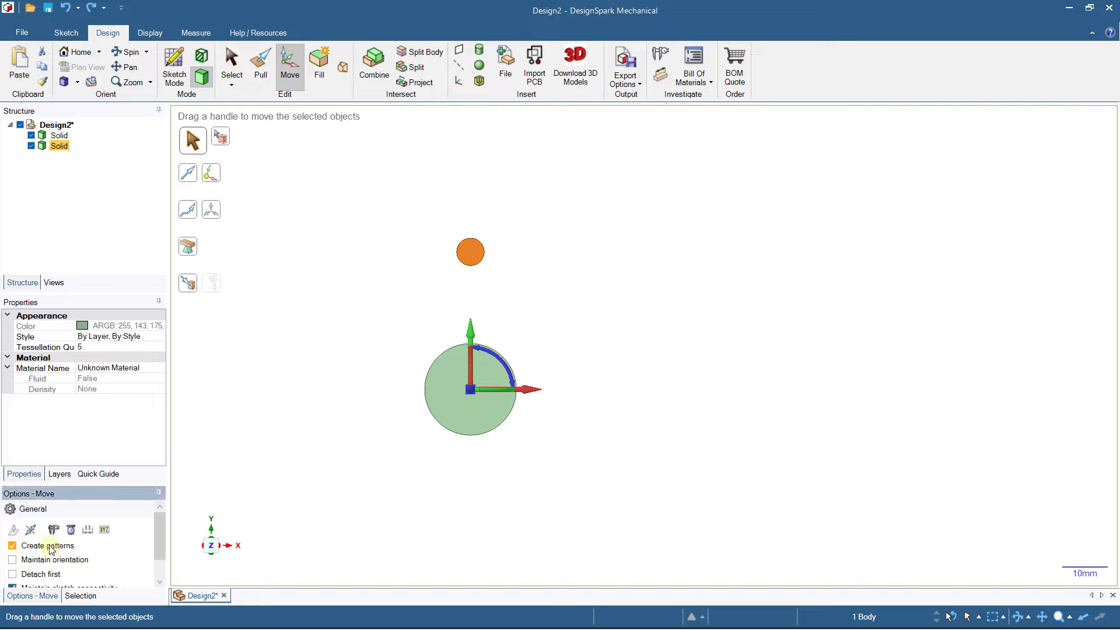
{"action": "left_click_drag", "start_coordinate": [483, 351], "coordinate": [408, 283]}
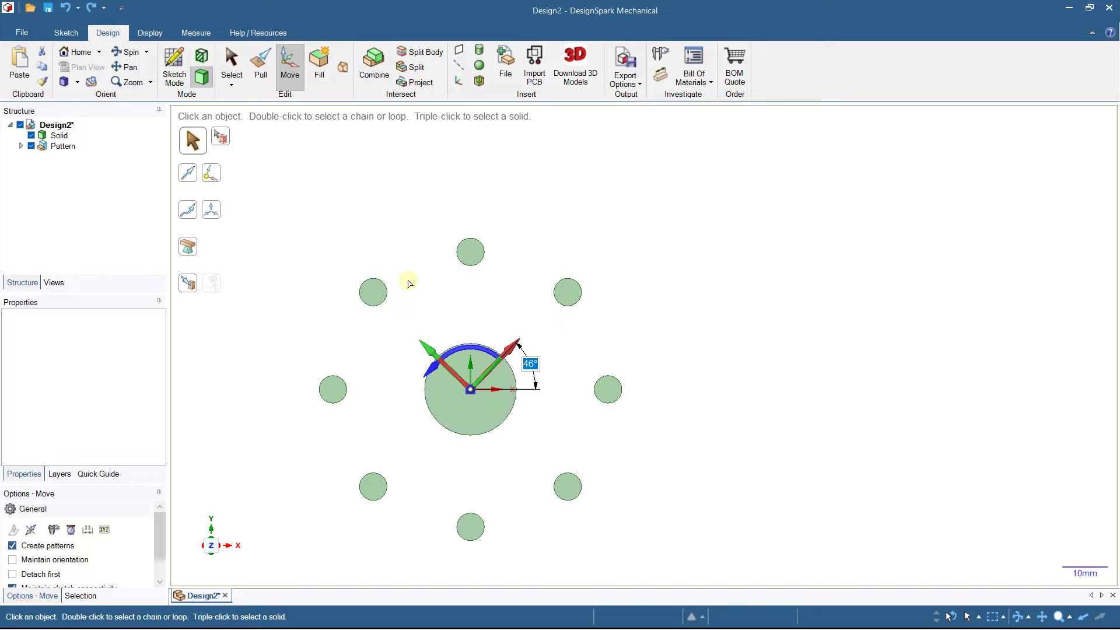
- Commit the circular pattern at 45° and set its count to 4 copies
{"action": "type", "text": "45"}
{"action": "key", "text": "Return"}
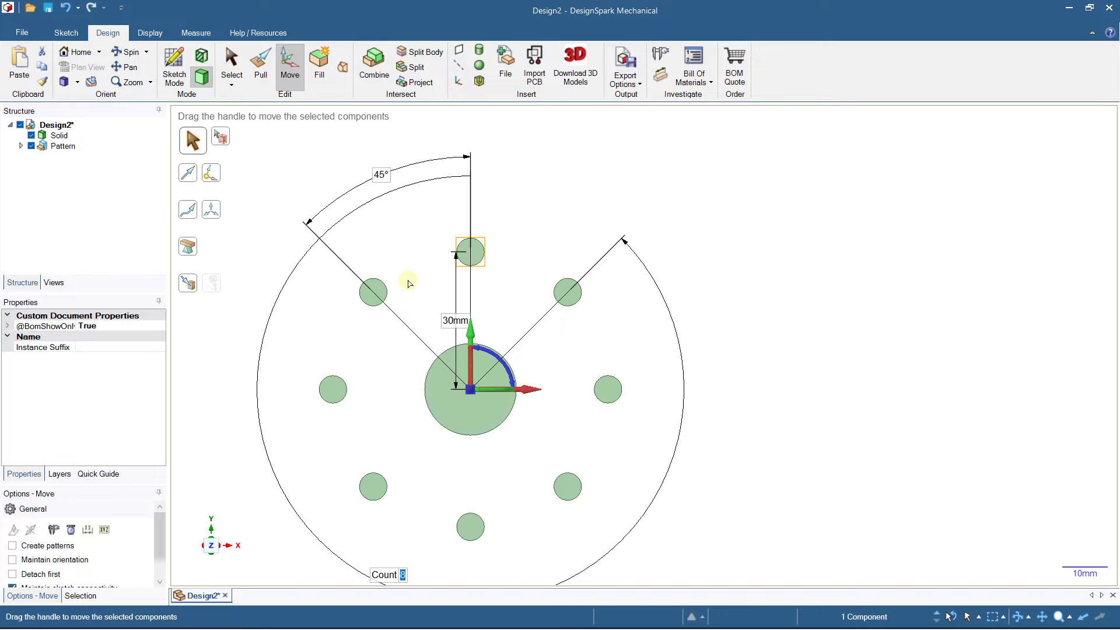
{"action": "scroll", "coordinate": [408, 283], "scroll_direction": "down", "scroll_amount": 1}
{"action": "scroll", "coordinate": [408, 284], "scroll_direction": "up", "scroll_amount": 3}
{"action": "scroll", "coordinate": [408, 284], "scroll_direction": "down", "scroll_amount": 5}
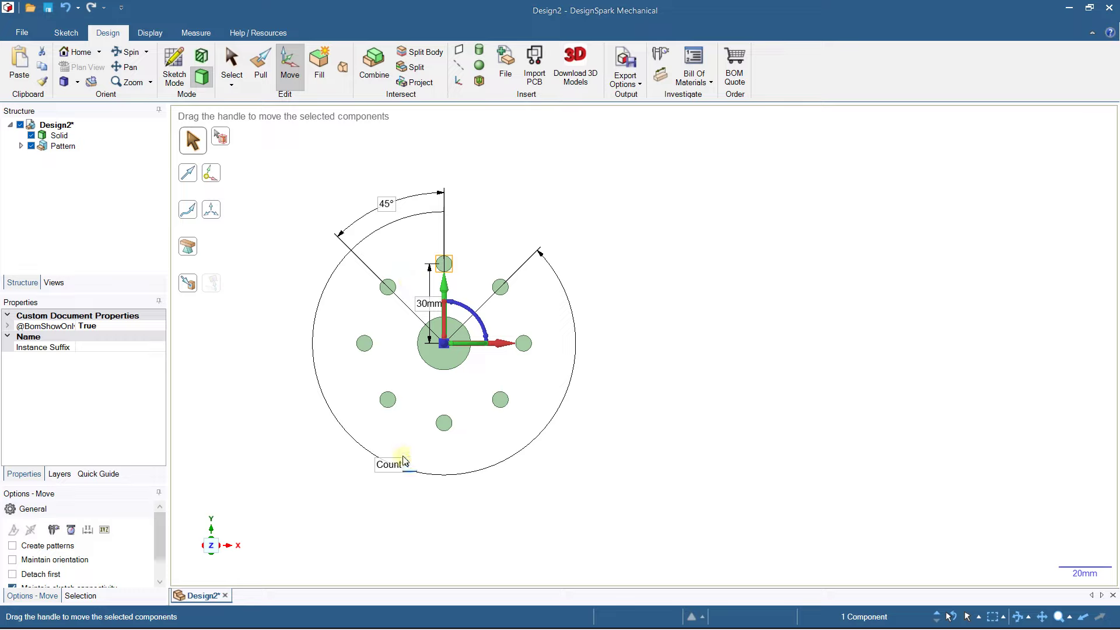
{"action": "type", "text": "4"}
{"action": "key", "text": "Return"}
{"action": "scroll", "coordinate": [414, 345], "scroll_direction": "up", "scroll_amount": 1}
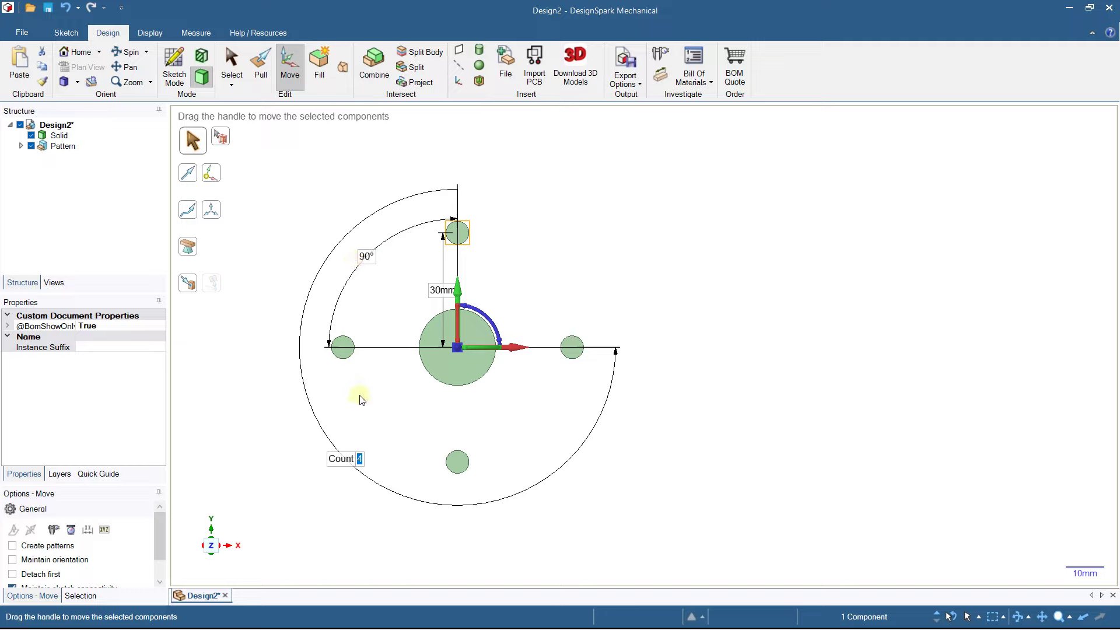
- Change the pattern spacing angle to 45°, then to 30°
{"action": "left_click", "coordinate": [372, 258]}
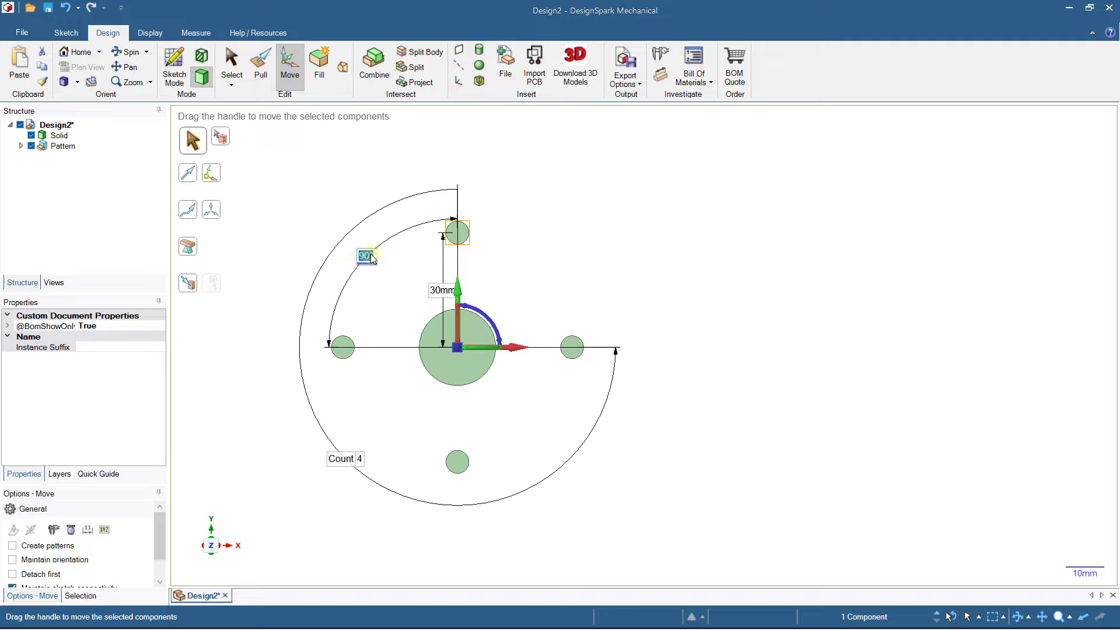
{"action": "type", "text": "45"}
{"action": "key", "text": "Return"}
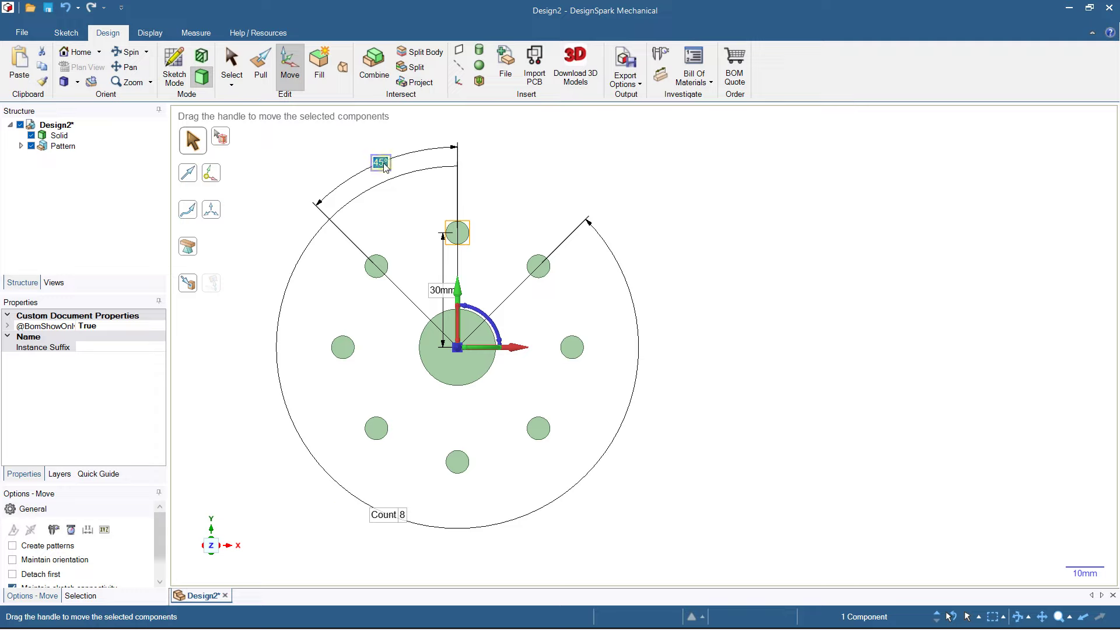
{"action": "type", "text": "30"}
{"action": "key", "text": "Return"}
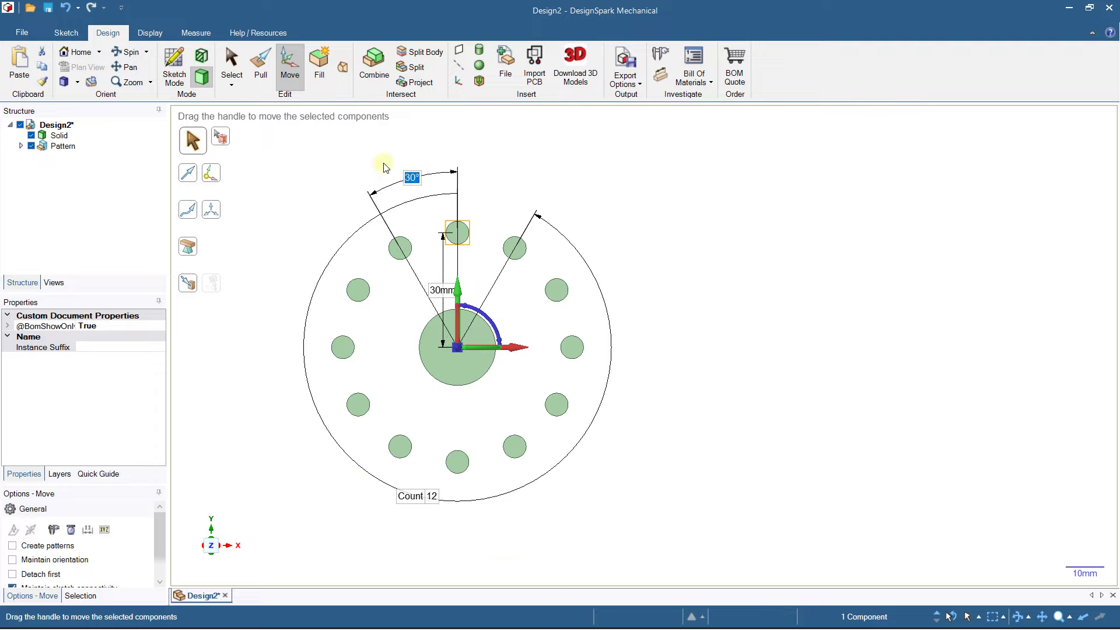
- Set the copy count to 20, then settle on 12 copies and finish the Move
{"action": "left_click", "coordinate": [433, 497]}
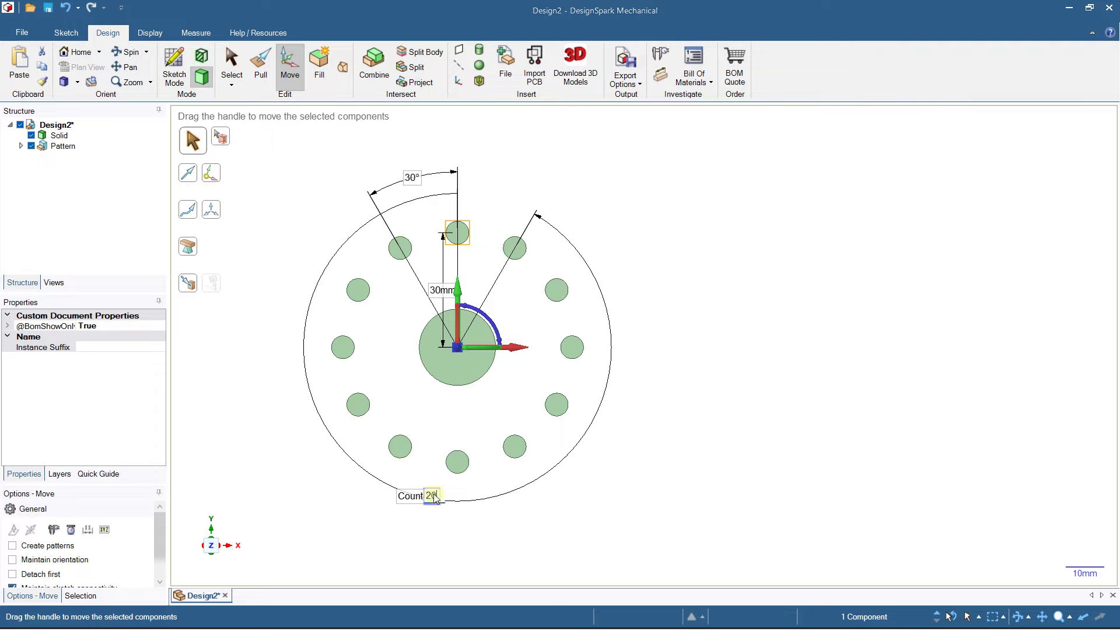
{"action": "key", "text": "Return"}
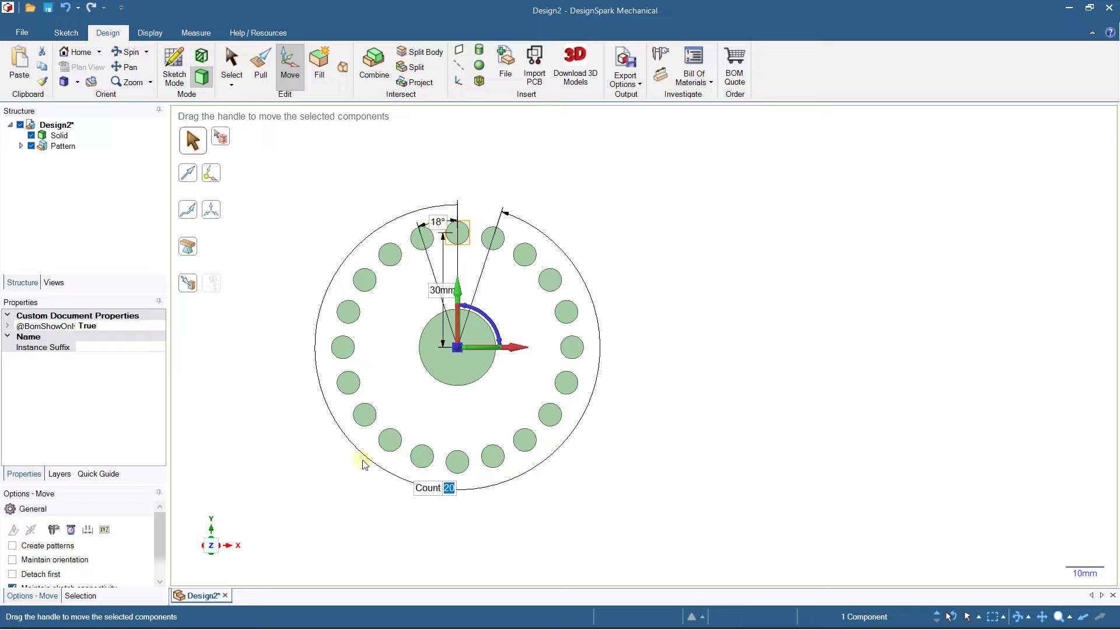
{"action": "type", "text": "12"}
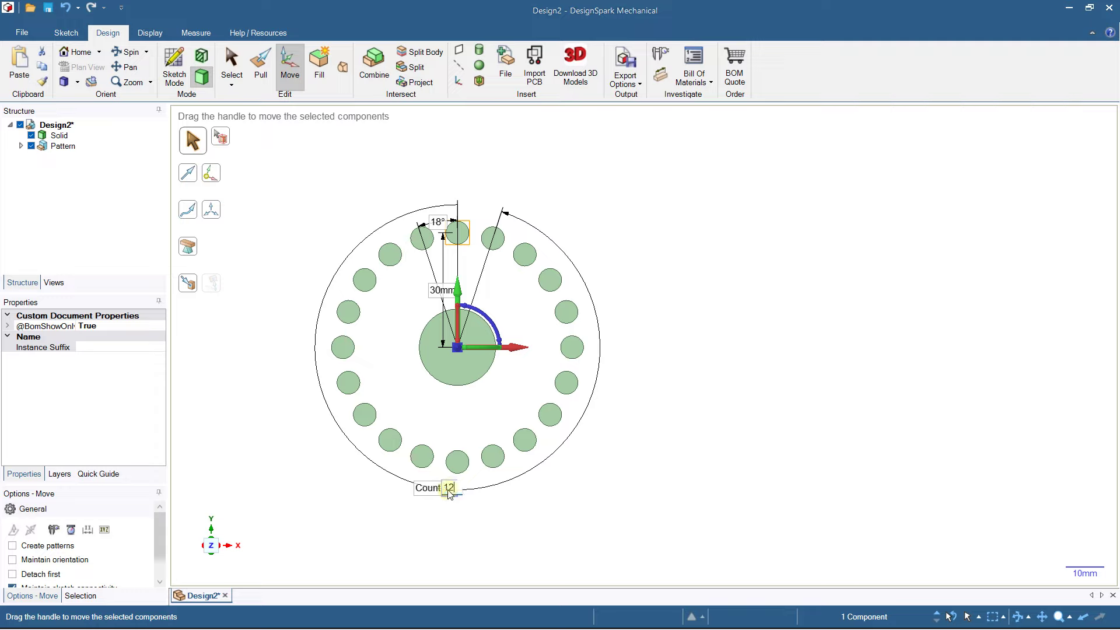
{"action": "key", "text": "Return"}
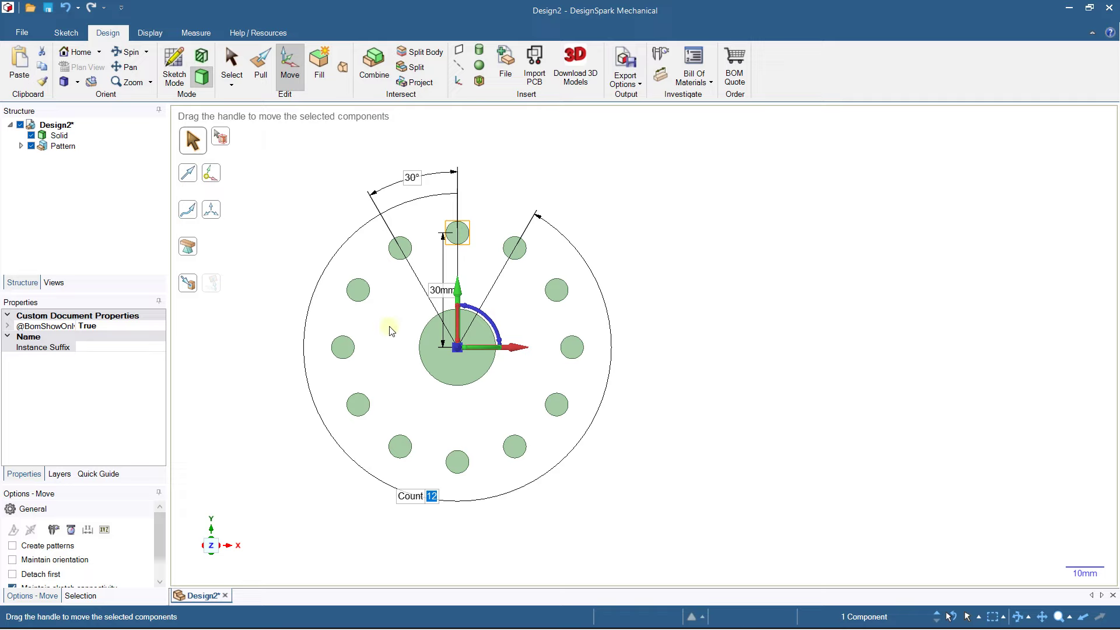
{"action": "left_click", "coordinate": [525, 141]}
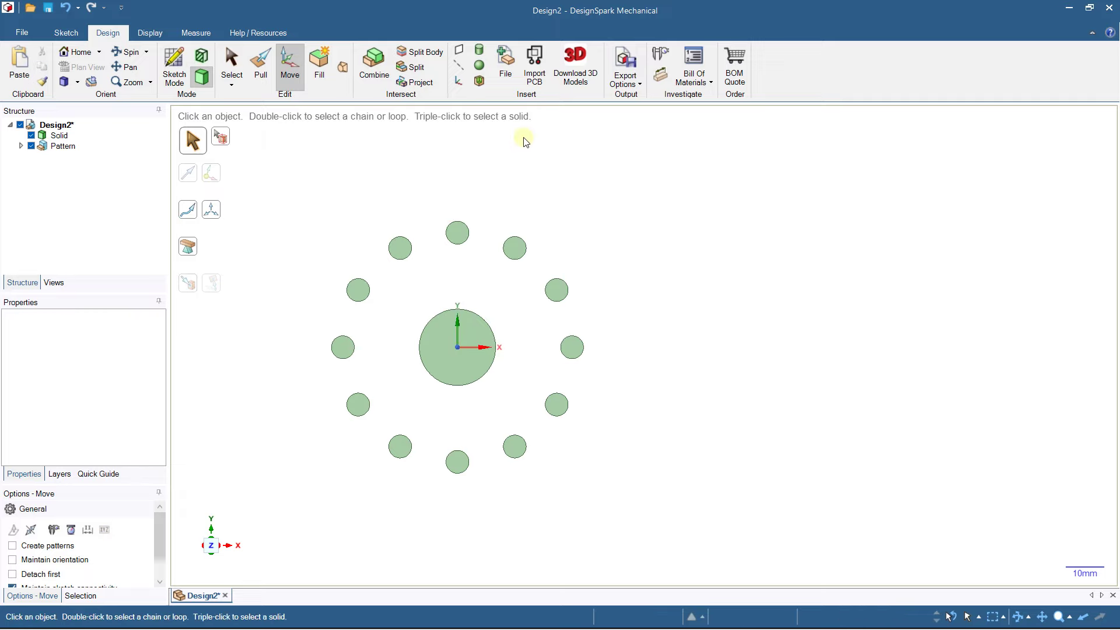
- Undo back to the 20-copy pattern and push it out to a 40 mm radius
{"action": "left_click", "coordinate": [66, 12]}
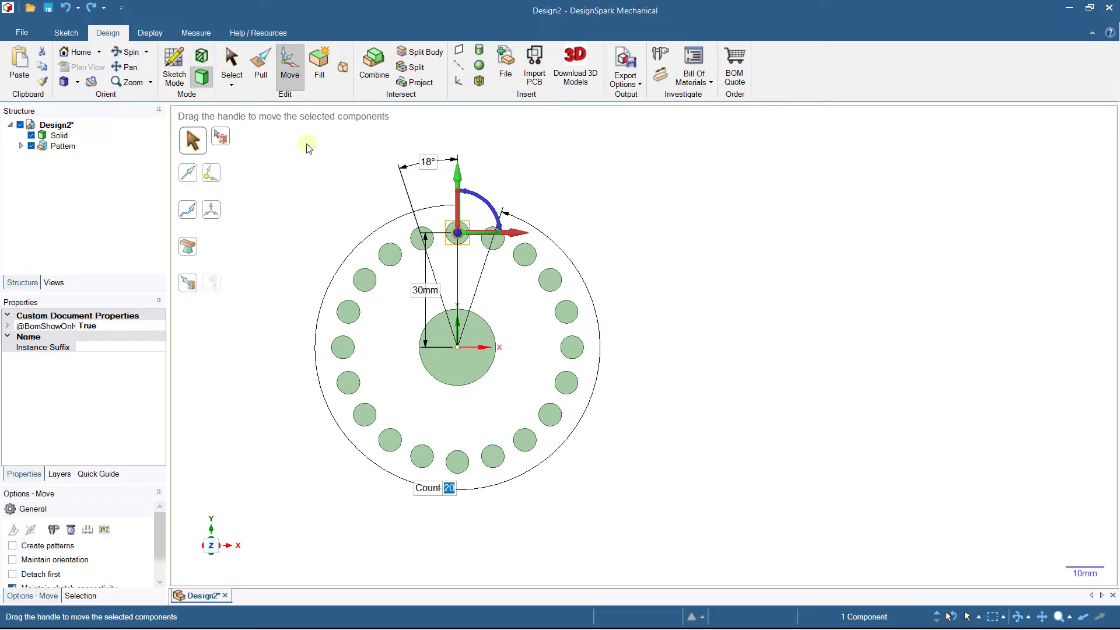
{"action": "left_click", "coordinate": [429, 292]}
{"action": "type", "text": "40"}
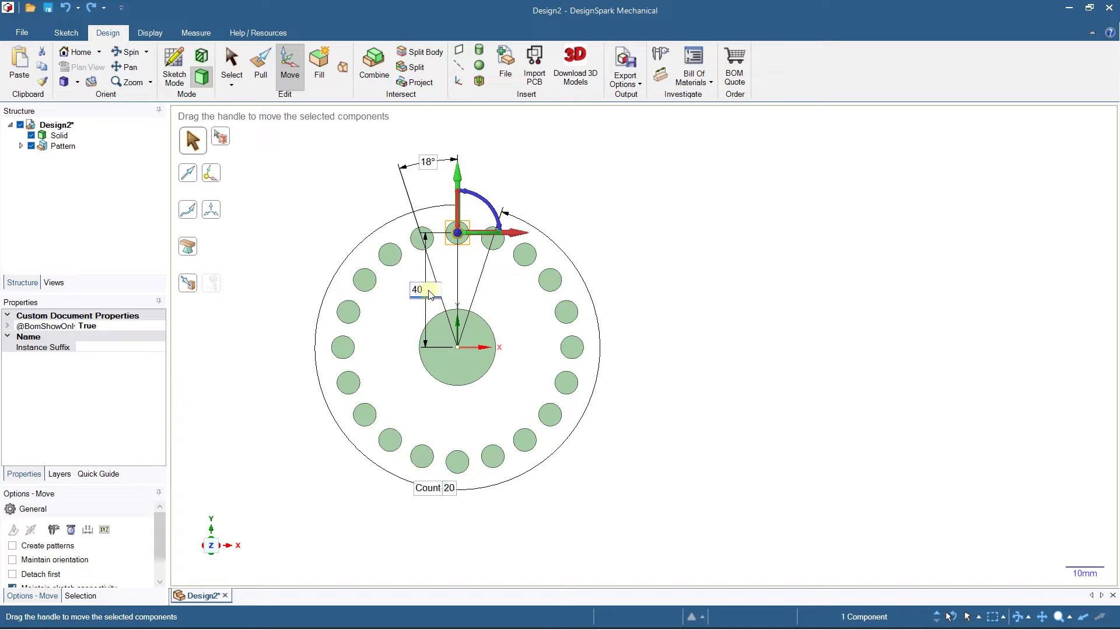
{"action": "key", "text": "Return"}
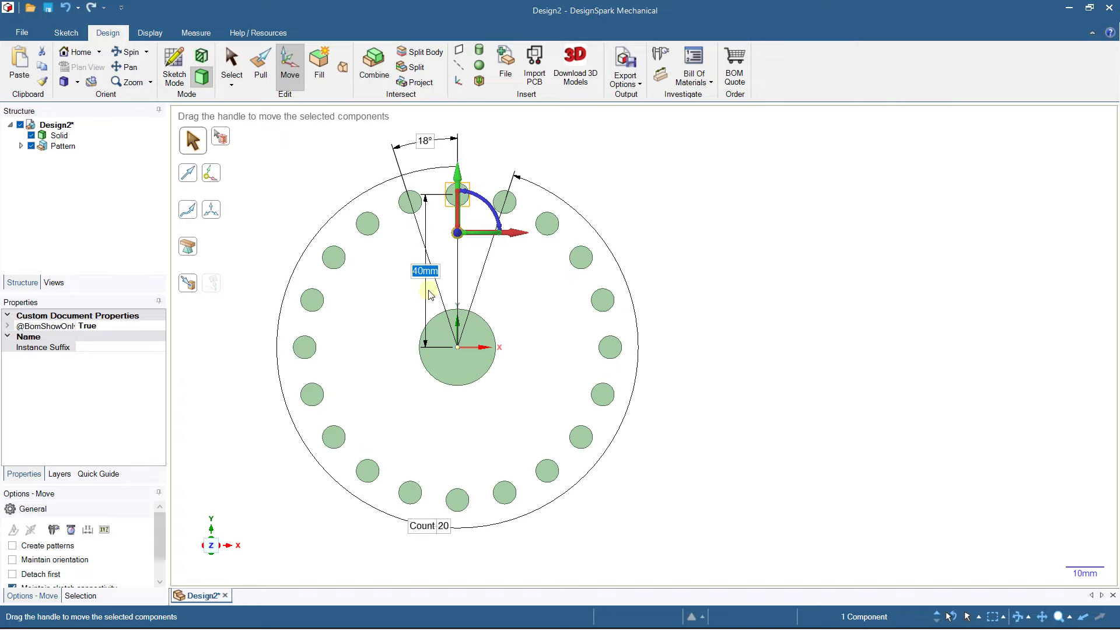
{"action": "middle_click_drag", "start_coordinate": [470, 353], "coordinate": [507, 356]}
{"action": "scroll", "coordinate": [496, 374], "scroll_direction": "down", "scroll_amount": 5}
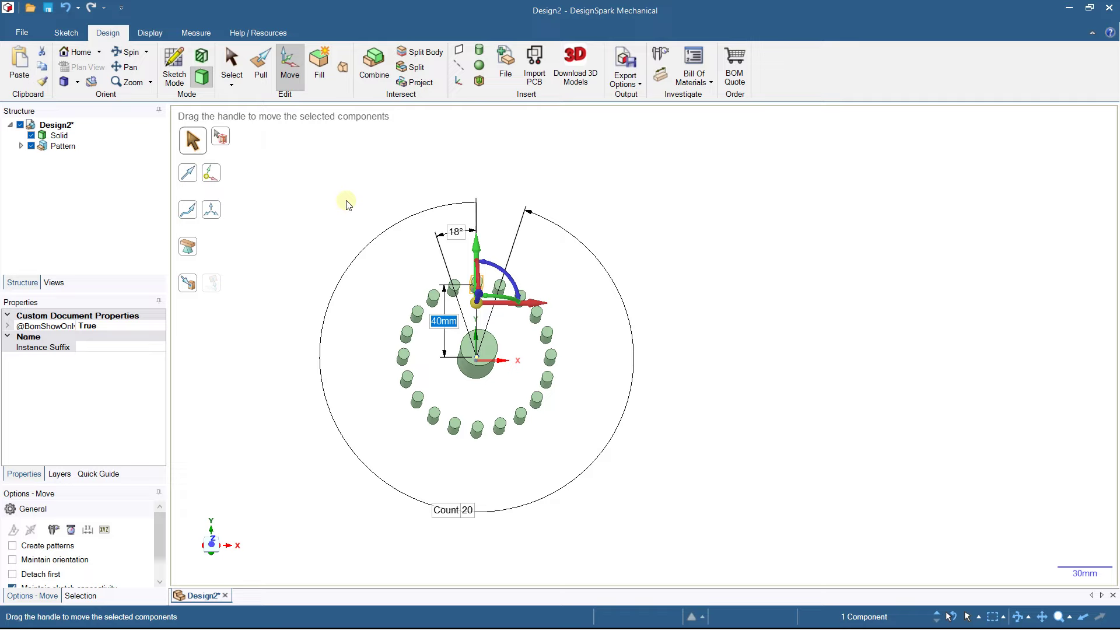
- Clear the selection, return to the home isometric view, and bring up the Pattern entry's context menu
{"action": "key", "text": "Escape"}
{"action": "middle_click_drag", "start_coordinate": [367, 302], "coordinate": [383, 245]}
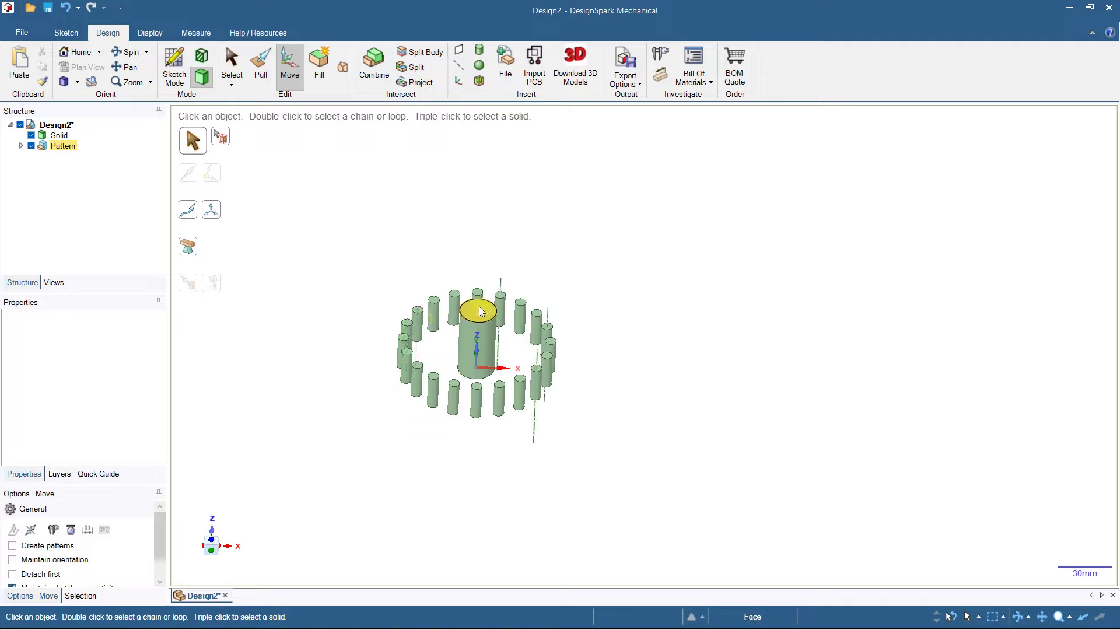
{"action": "middle_click_drag", "start_coordinate": [473, 350], "coordinate": [333, 280]}
{"action": "key", "text": "h"}
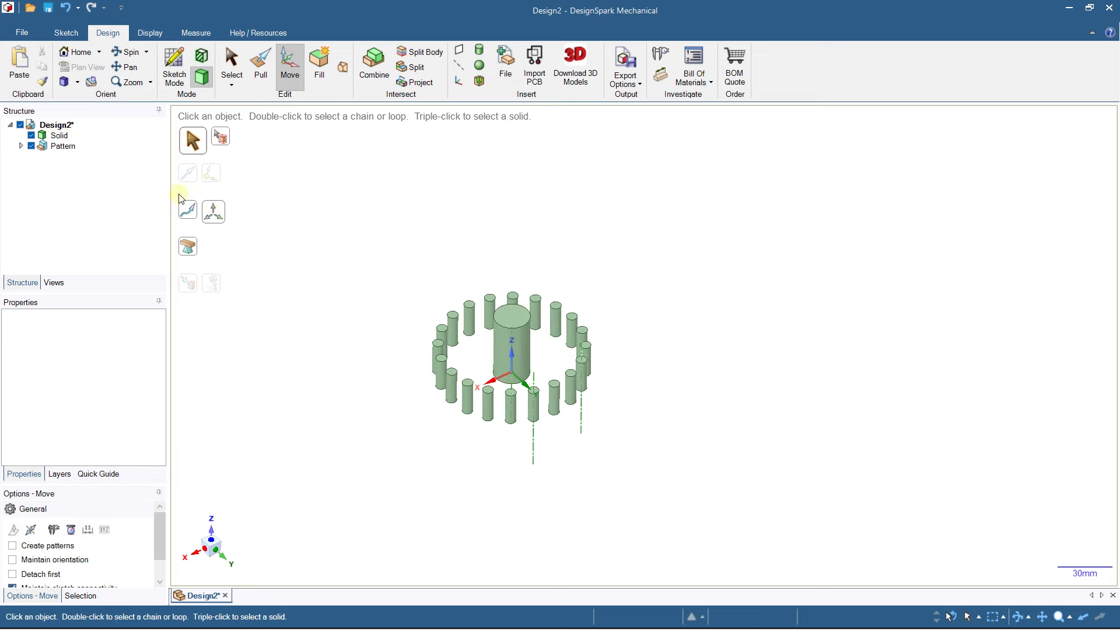
{"action": "right_click", "coordinate": [73, 151]}
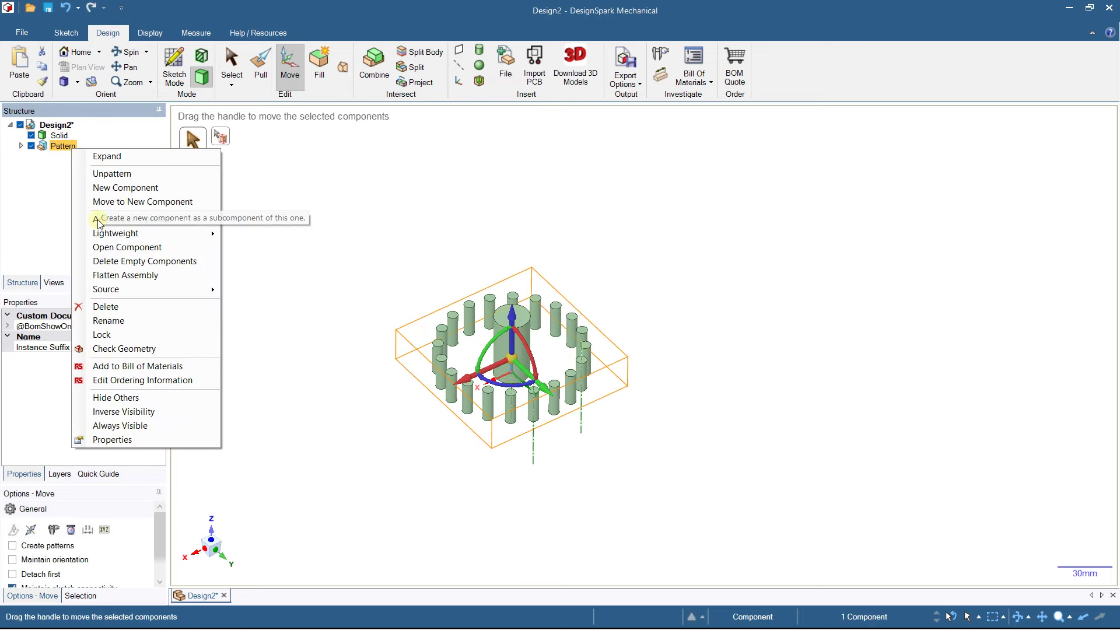
{"action": "mouse_move", "coordinate": [104, 243]}
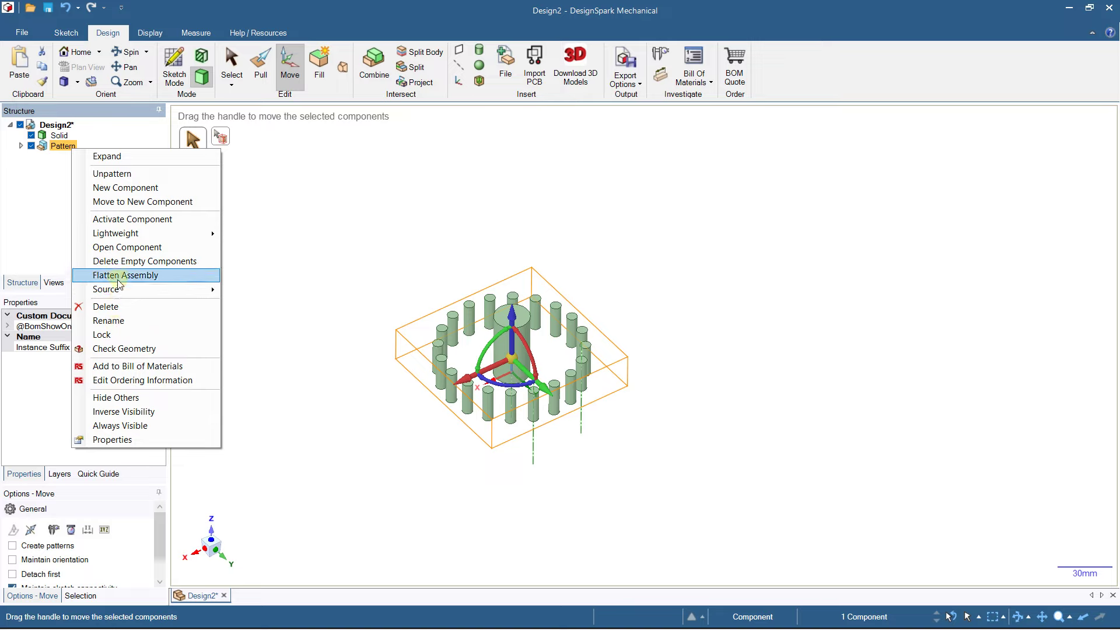